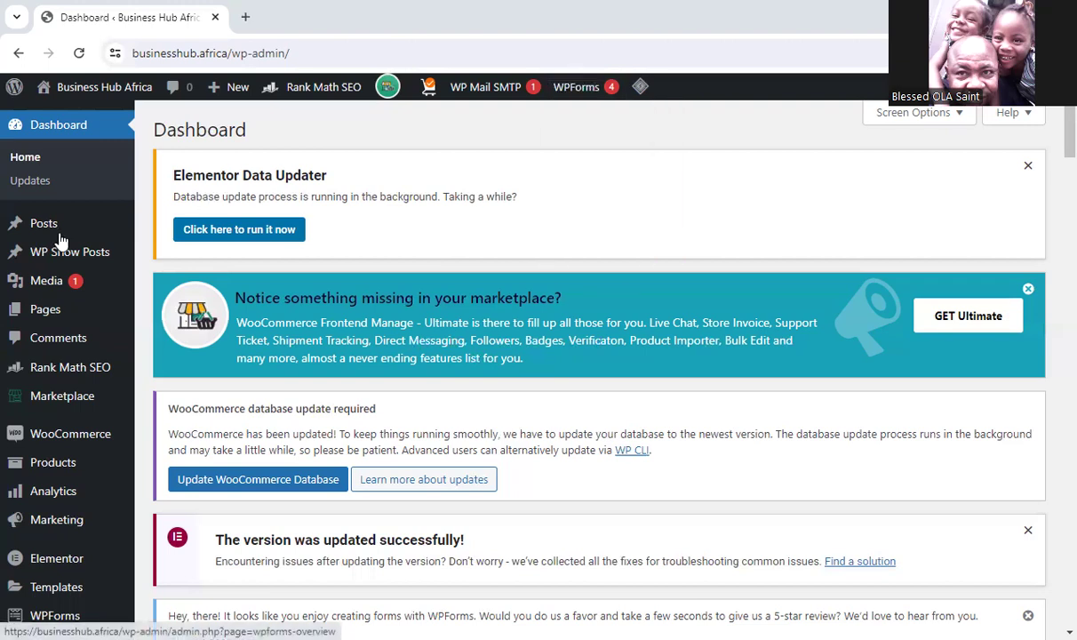
- Add a new post category named Example
mouse_move(57, 239)
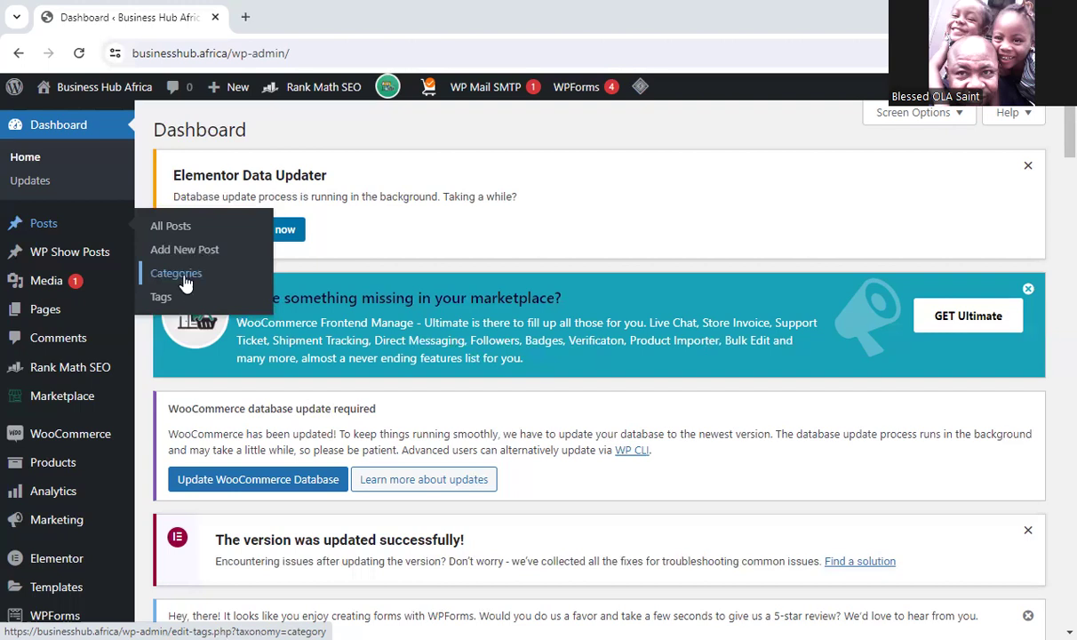
click(186, 284)
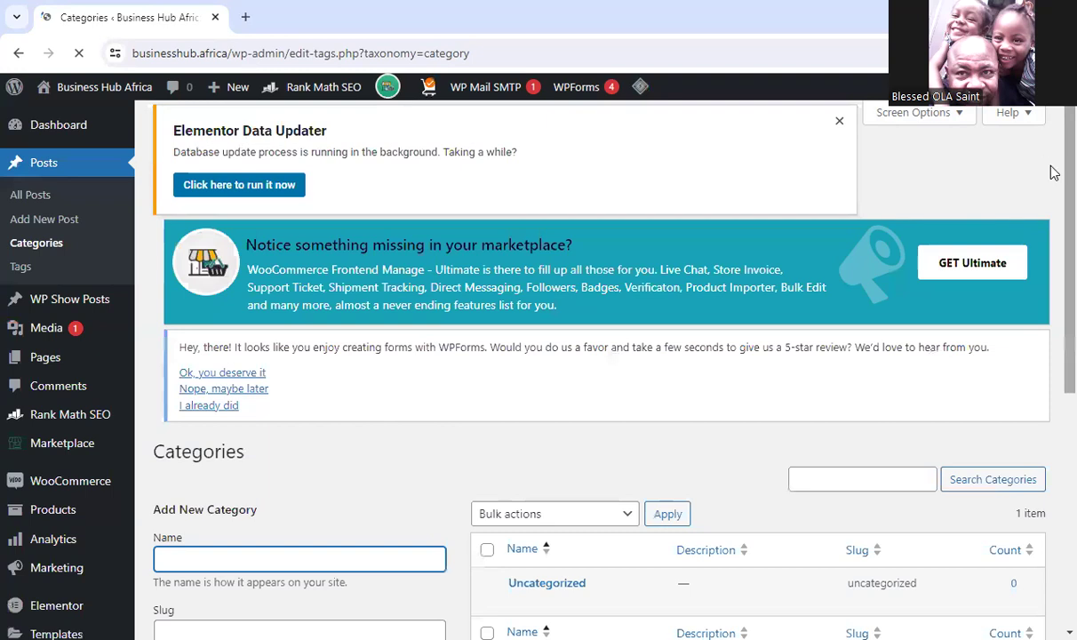
scroll(1053, 204, down, 1)
scroll(1053, 231, down, 3)
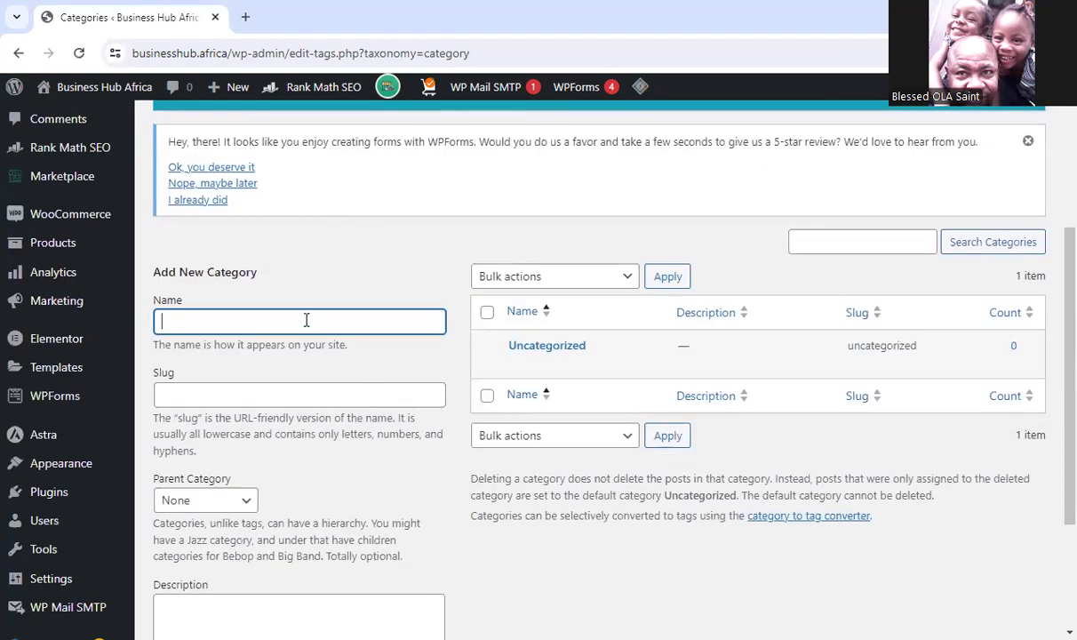
text(Example)
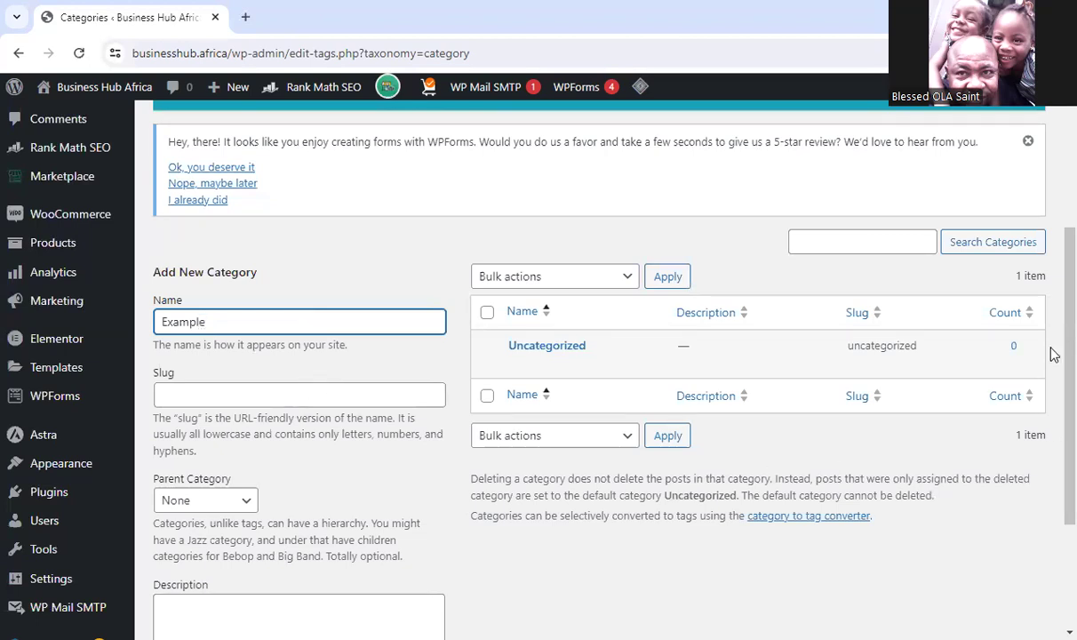
scroll(1052, 417, down, 3)
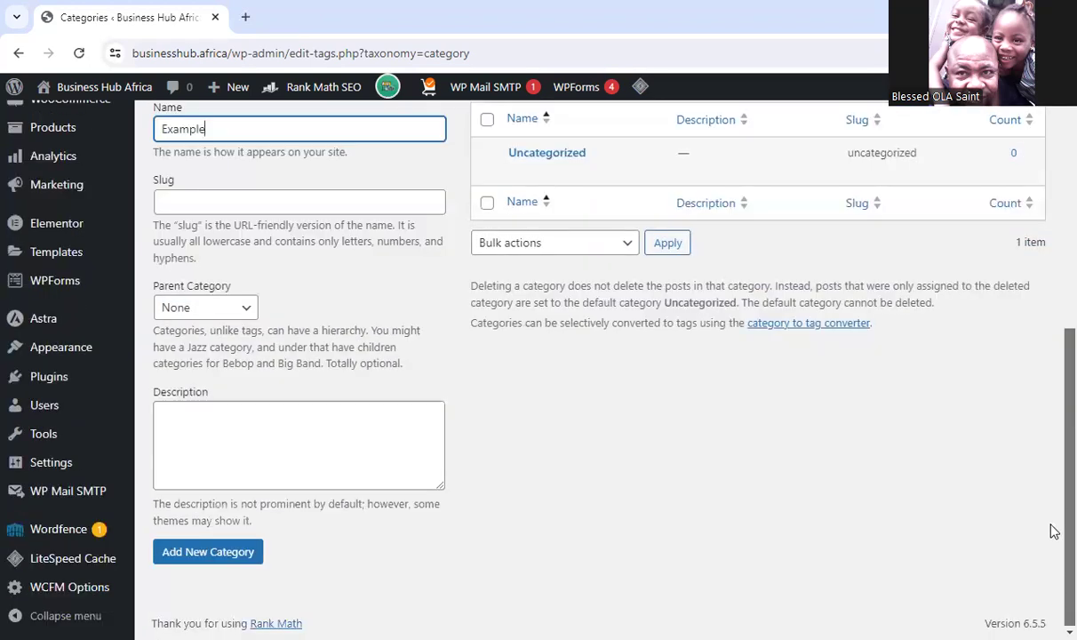
click(226, 560)
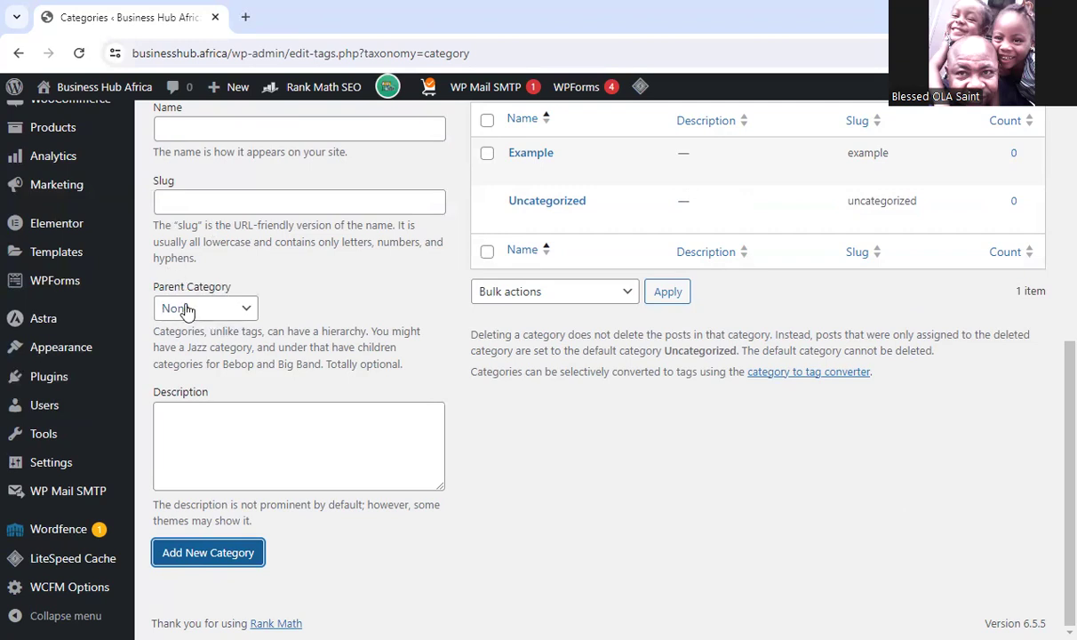
- Check which parent categories are available for a new category, leaving the choice at None
click(246, 311)
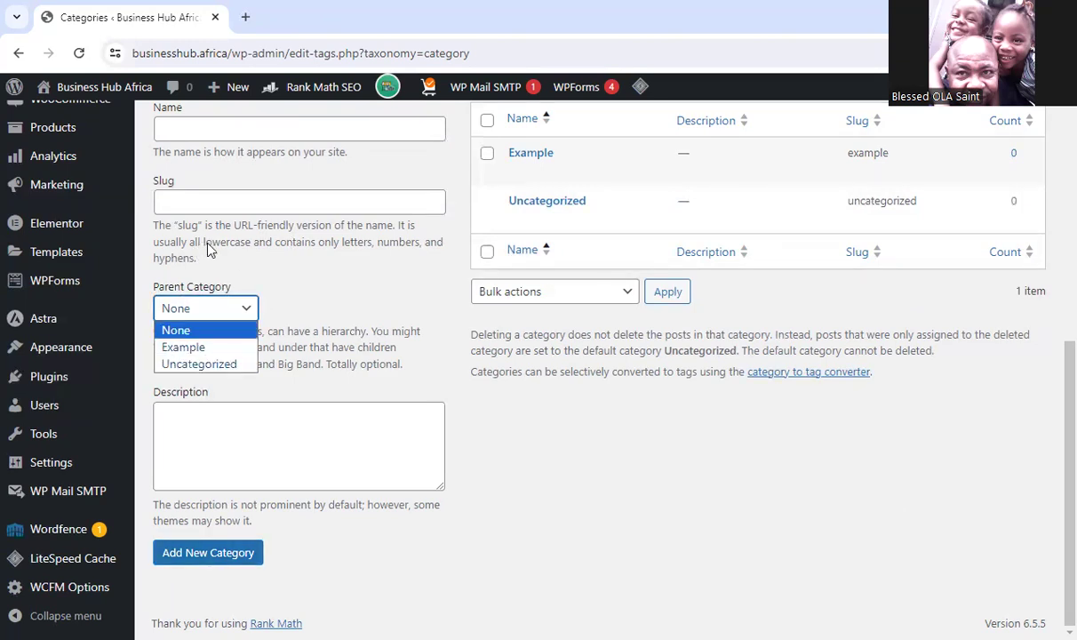
click(286, 288)
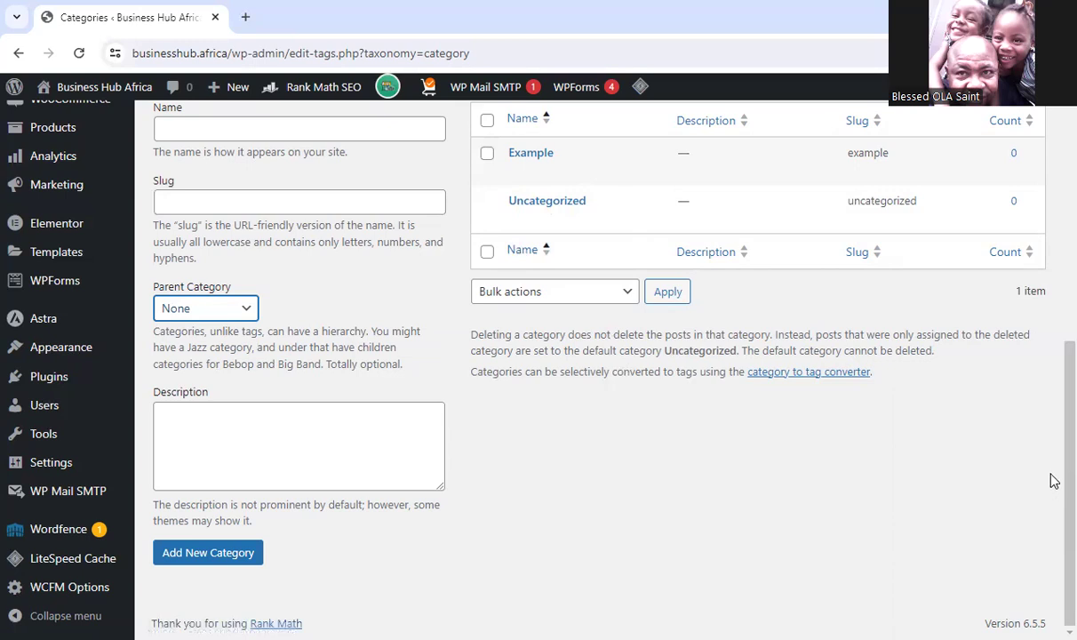
- Start a new post titled "OUR SOLUTION: BUSINESS HUB AFRICA"
scroll(1053, 488, up, 5)
scroll(1052, 344, up, 2)
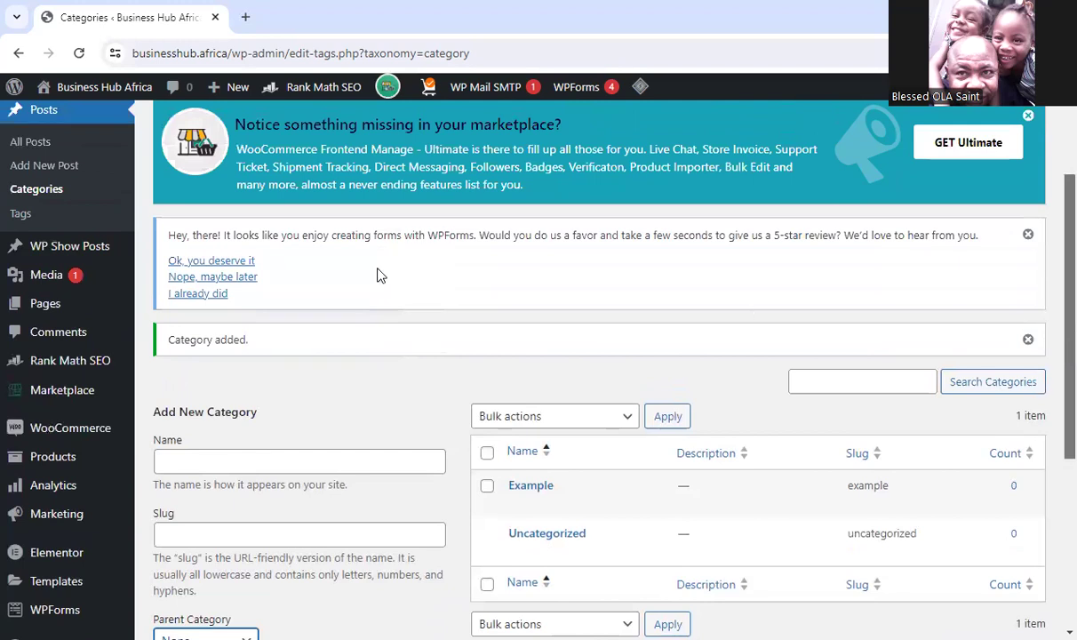
click(59, 175)
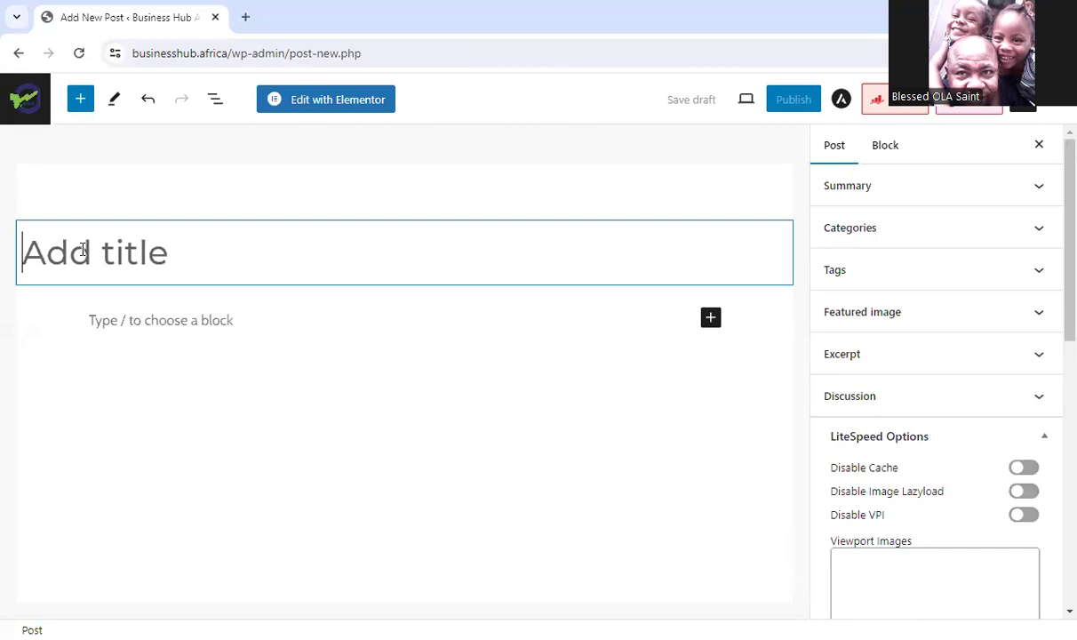
text(OUR SOLUTION: BUSINESS HUB AFRICA)
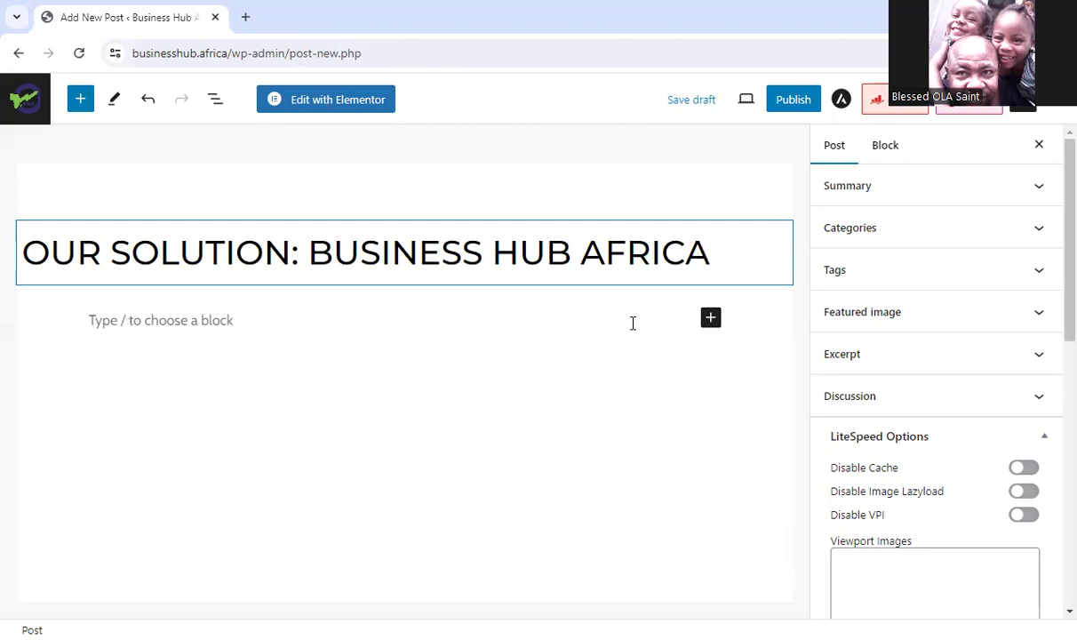
- Add a heading reading "Introducing a revolutionary all-in-one marketplace designed to make life and business easier for Nano, Micro, small and medium enterprises in Africa. Business Hub Africa"
click(711, 318)
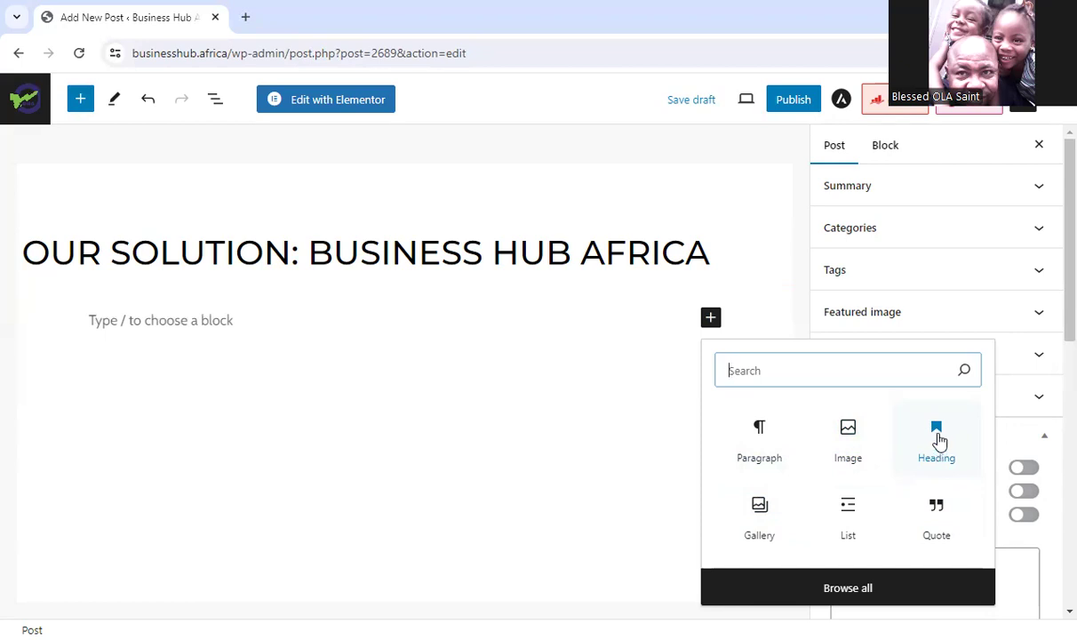
click(940, 440)
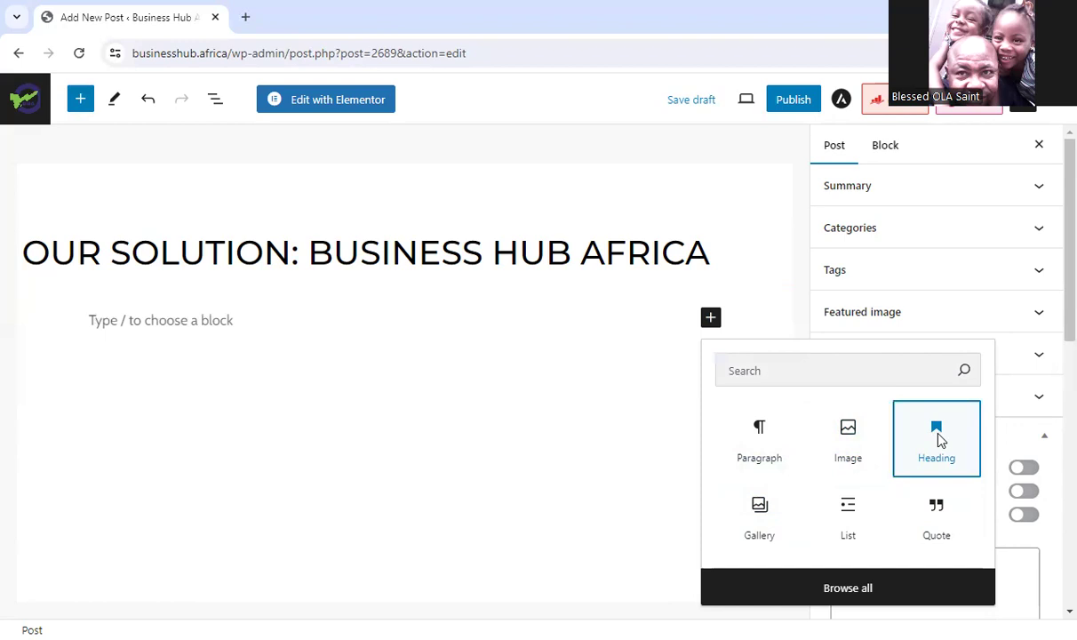
click(940, 440)
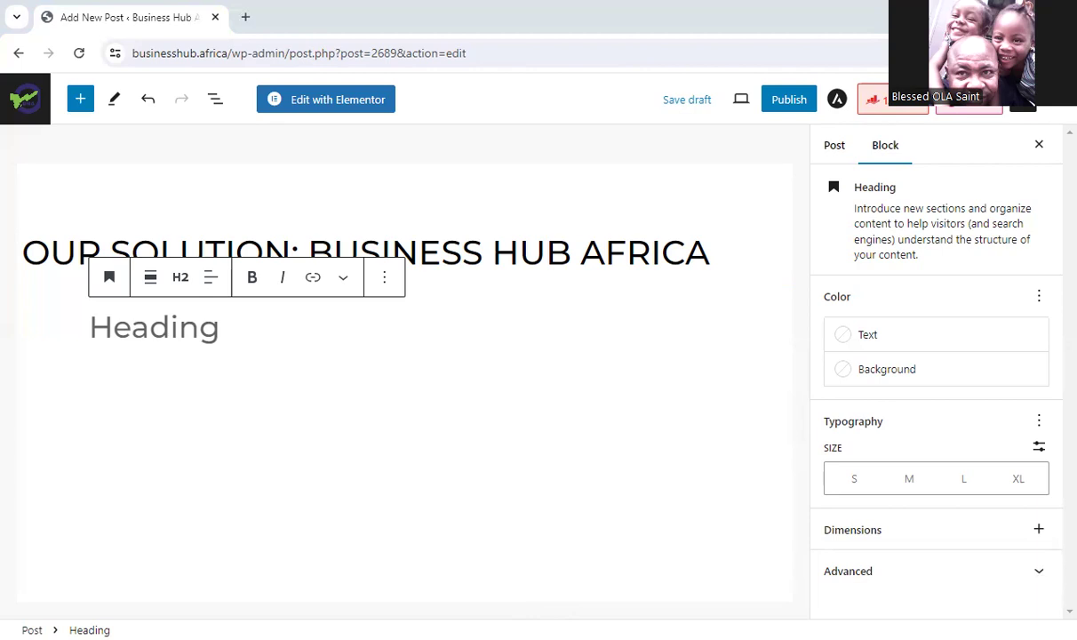
click(132, 327)
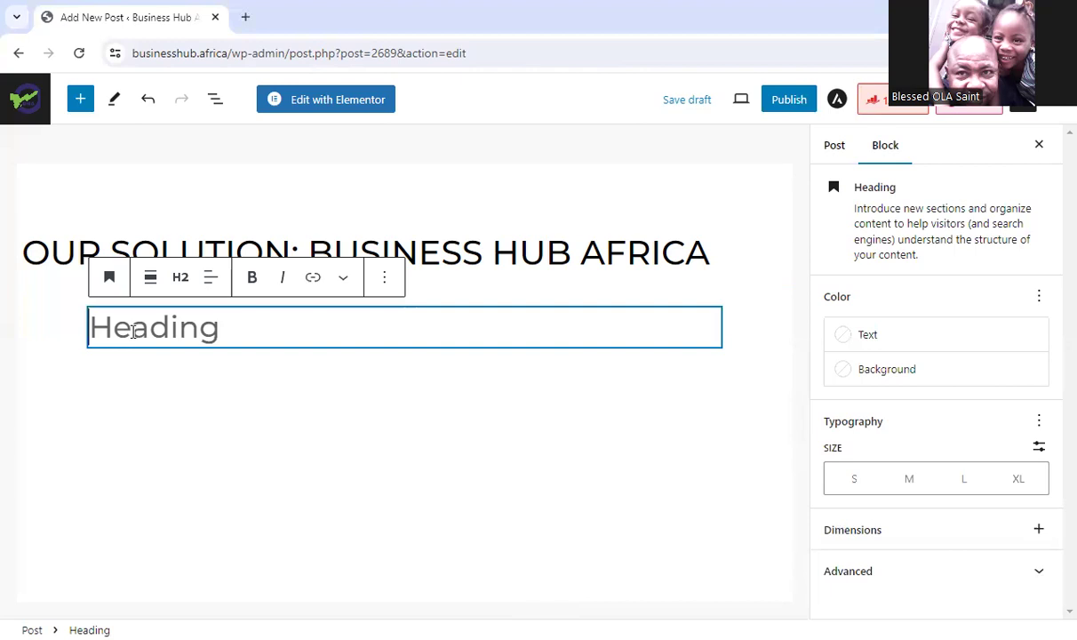
text(Introducing a revolutionary all-in-one marketplace designed to make life and business easier for Nano, Micro, small and medium enterprises in Africa. Business Hub Africa)
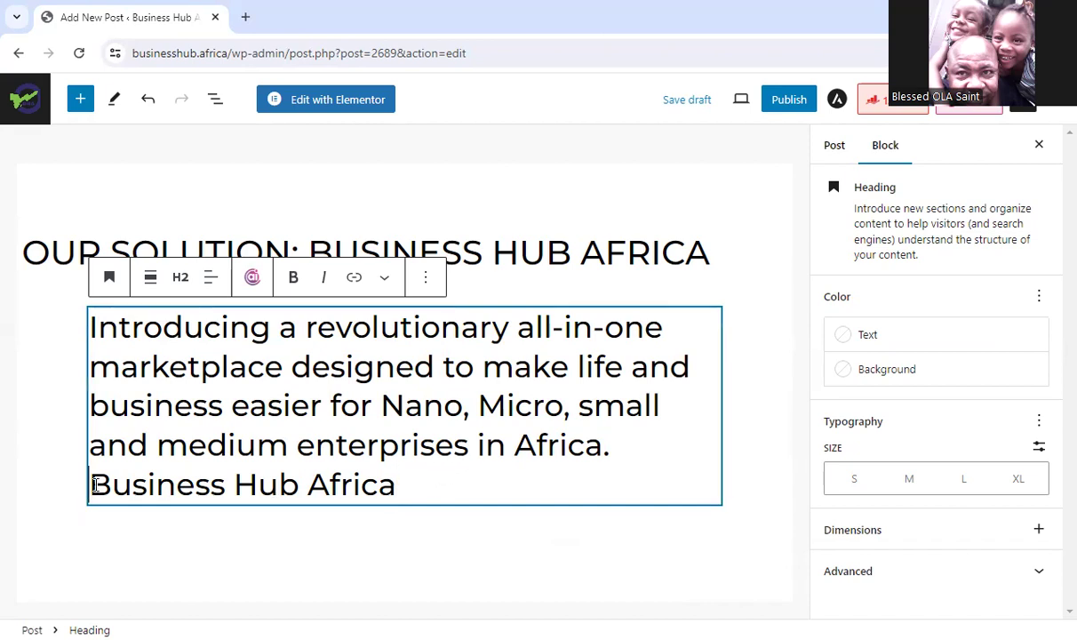
- Replace the full stop after "enterprises in Africa" in the heading with a comma
key(BackSpace)
key(BackSpace)
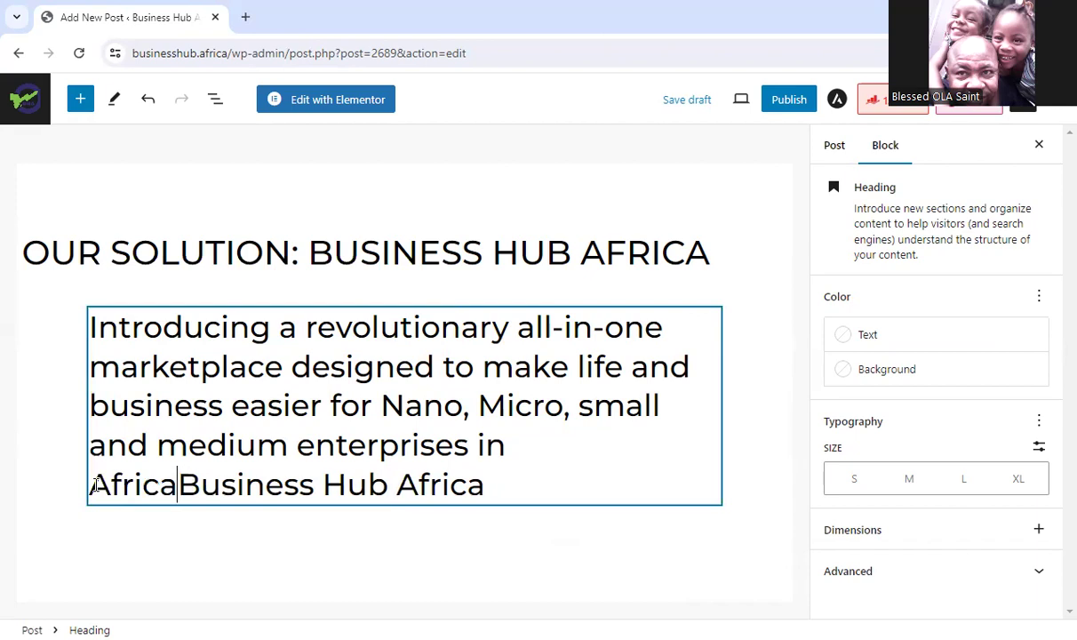
text(,)
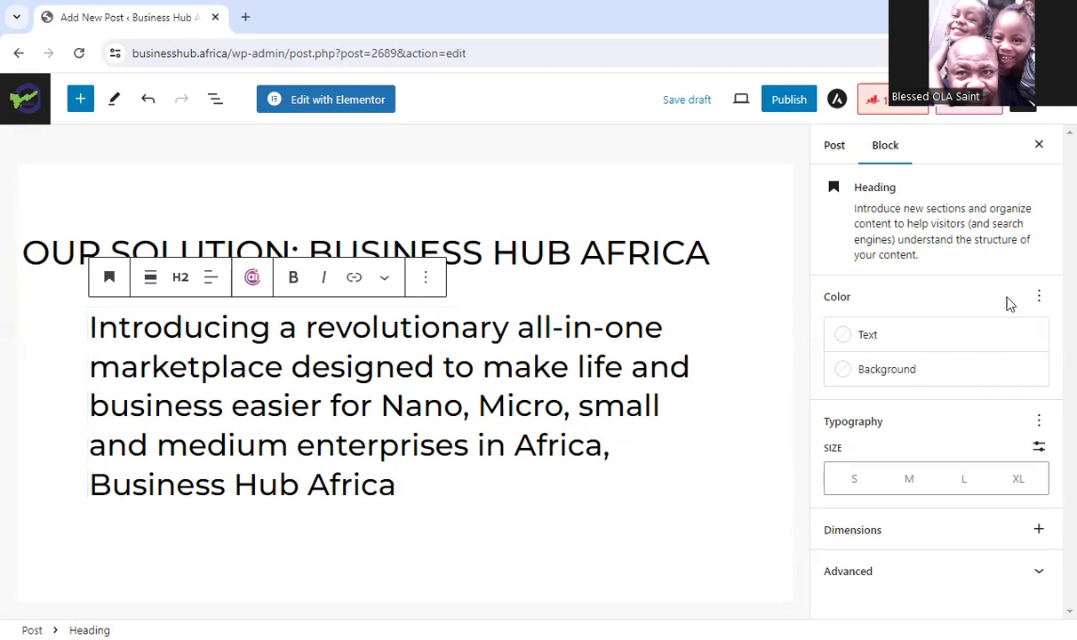
- Insert an image block below the heading with the africa.png laptop picture from the media library
click(836, 146)
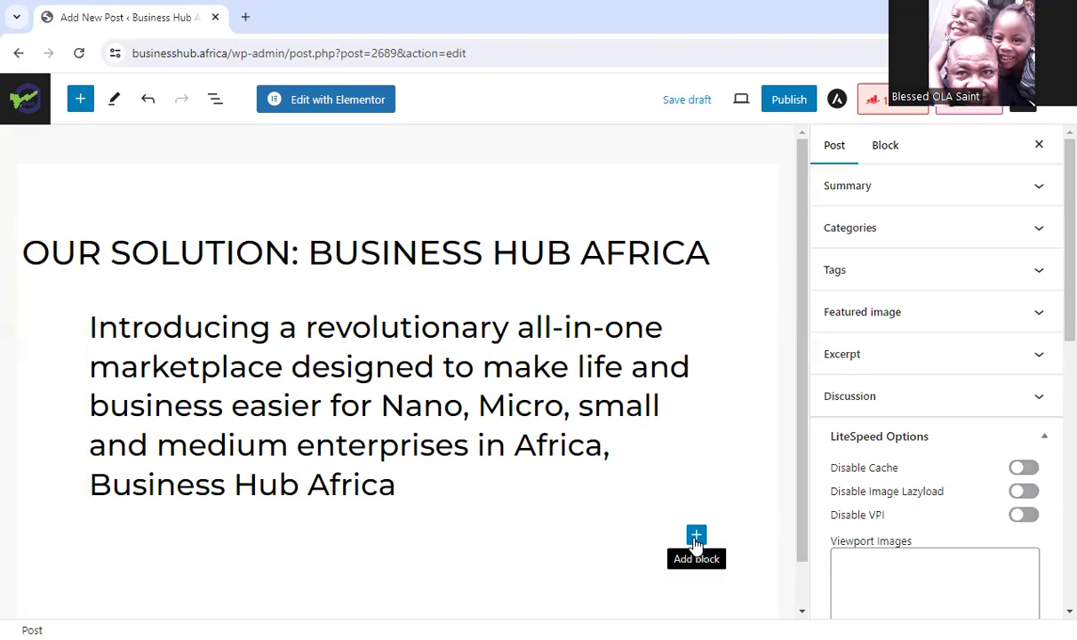
click(697, 536)
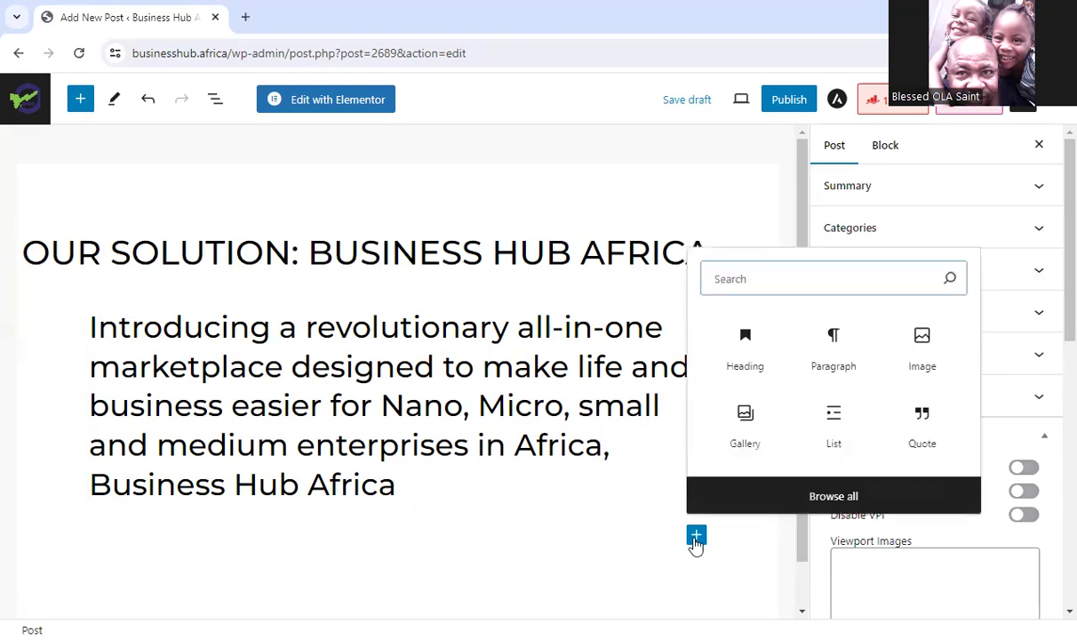
click(924, 347)
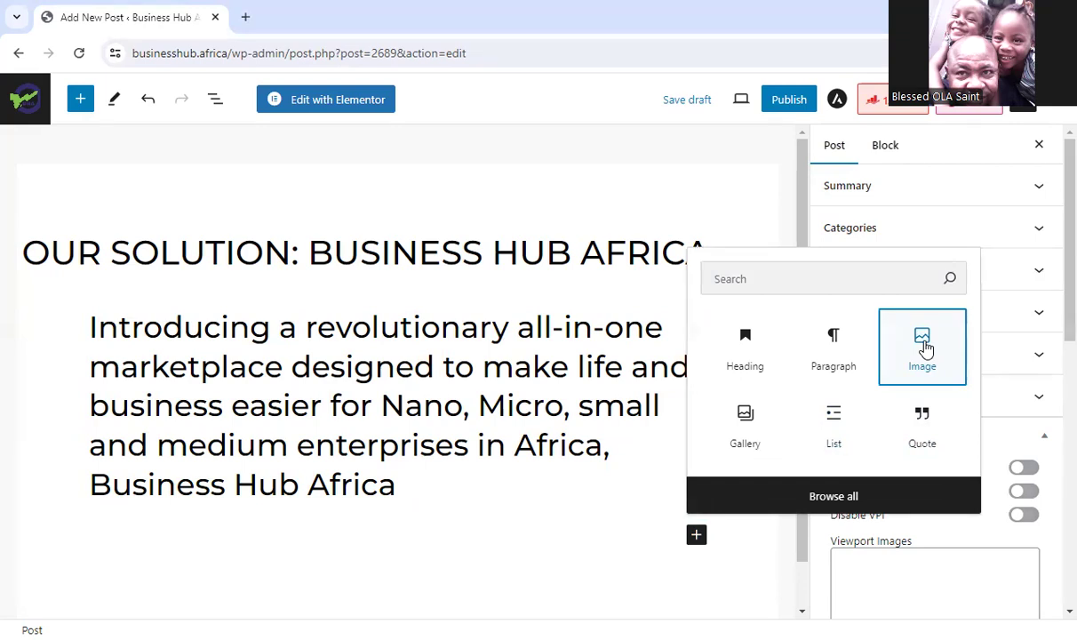
click(925, 346)
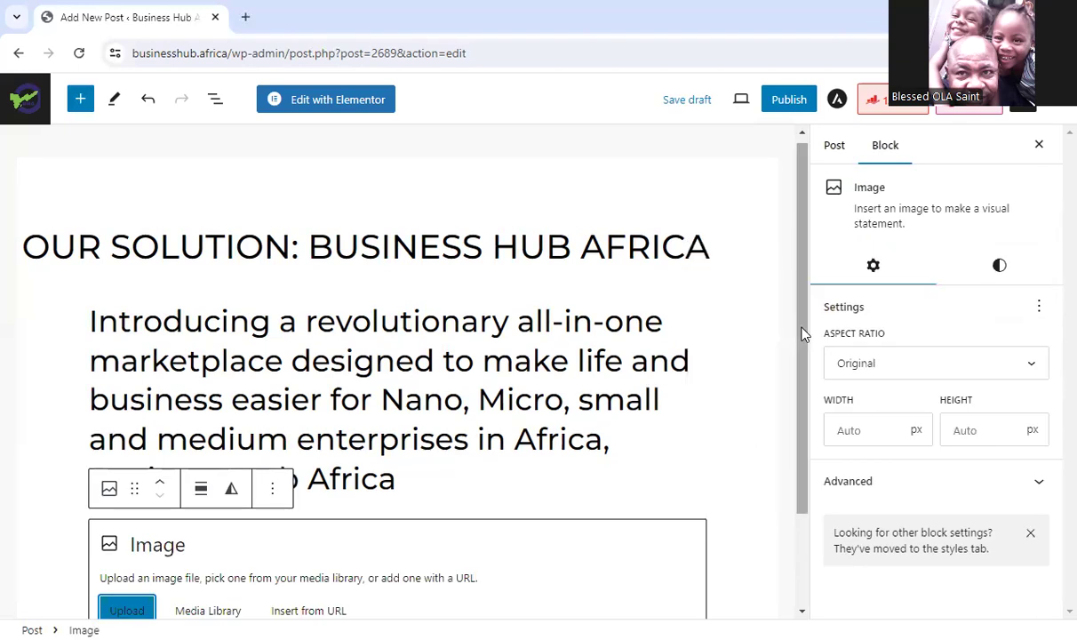
scroll(802, 331, down, 2)
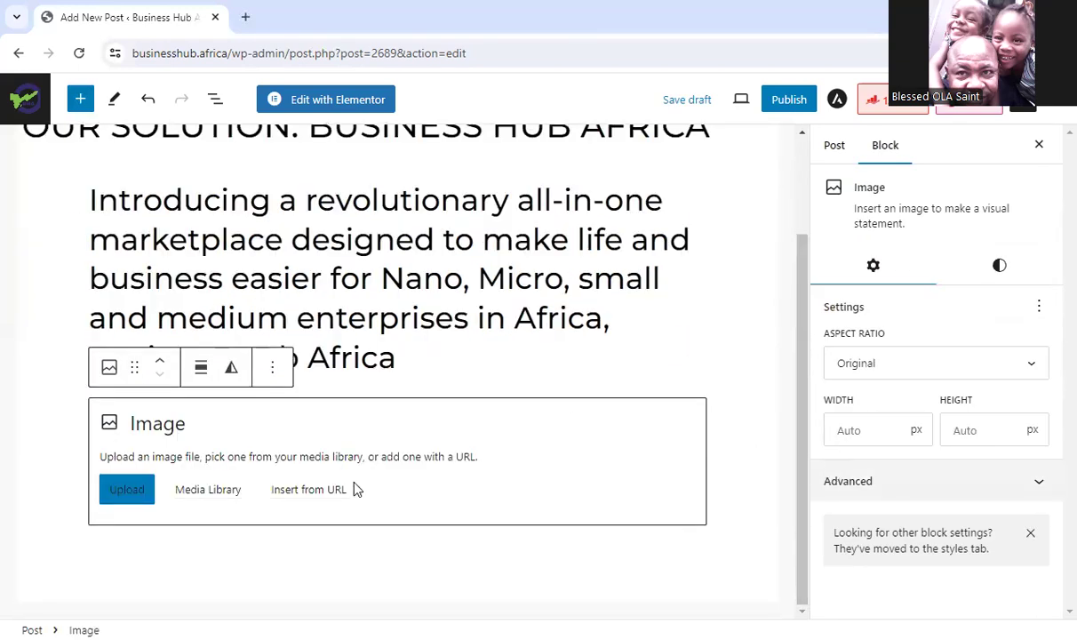
click(251, 522)
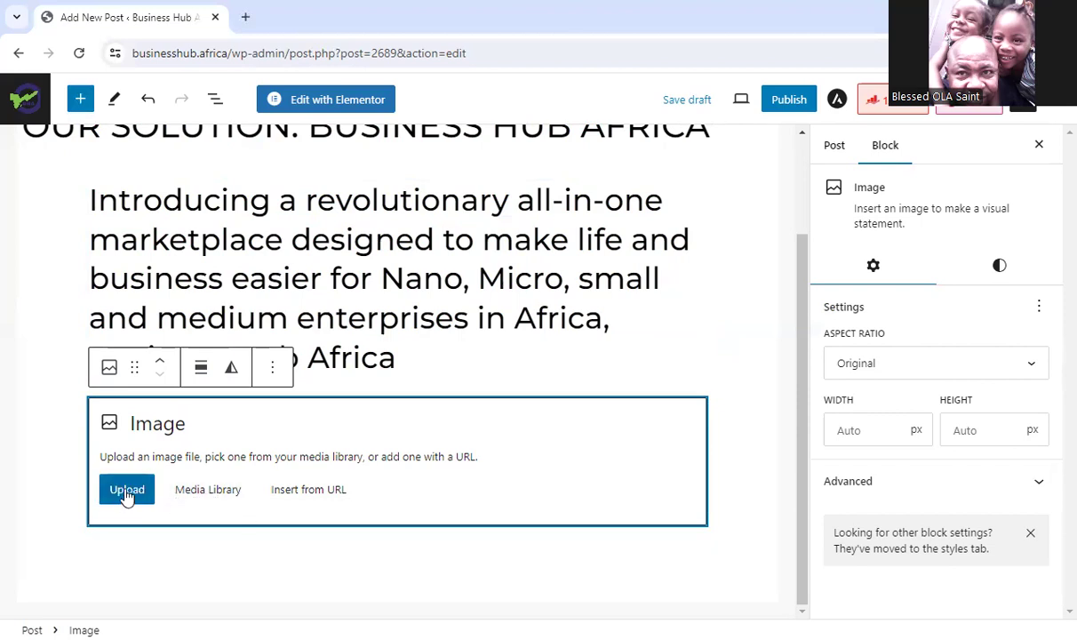
click(210, 491)
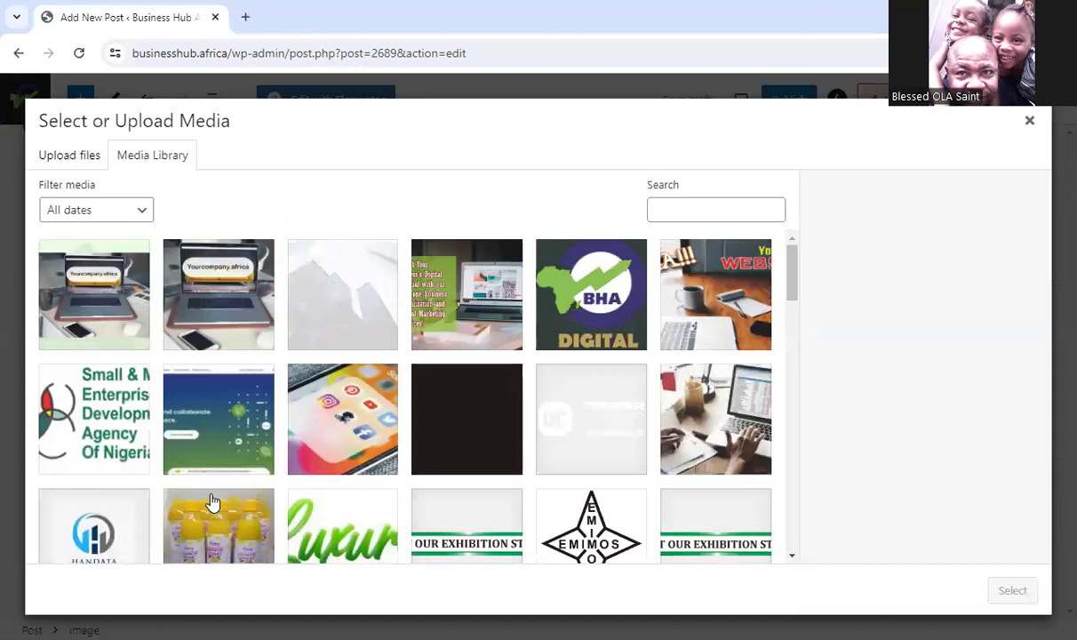
click(232, 299)
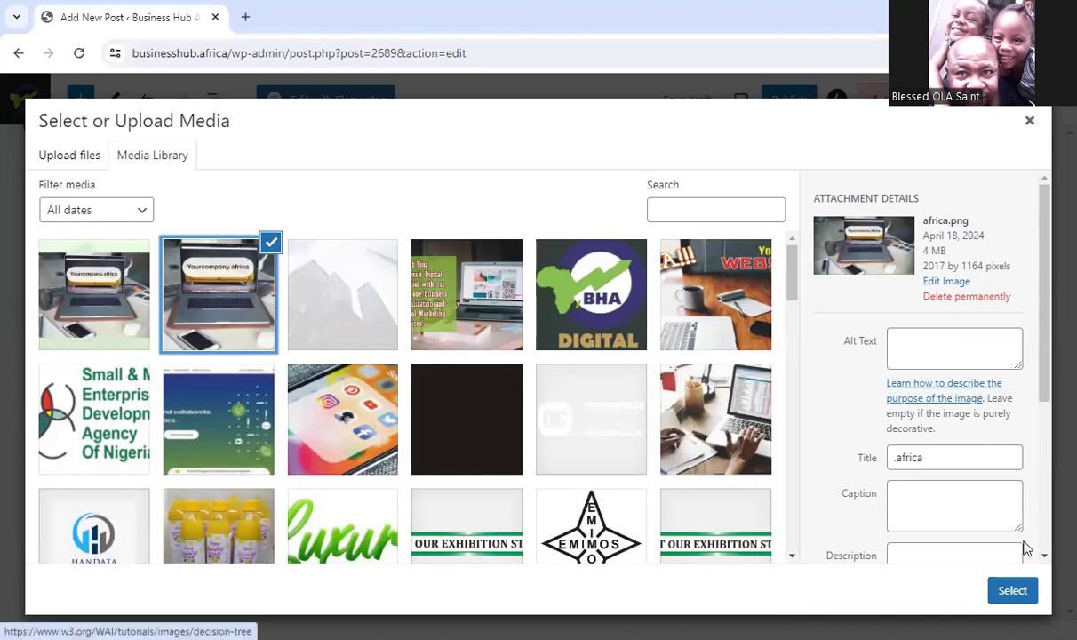
click(1012, 595)
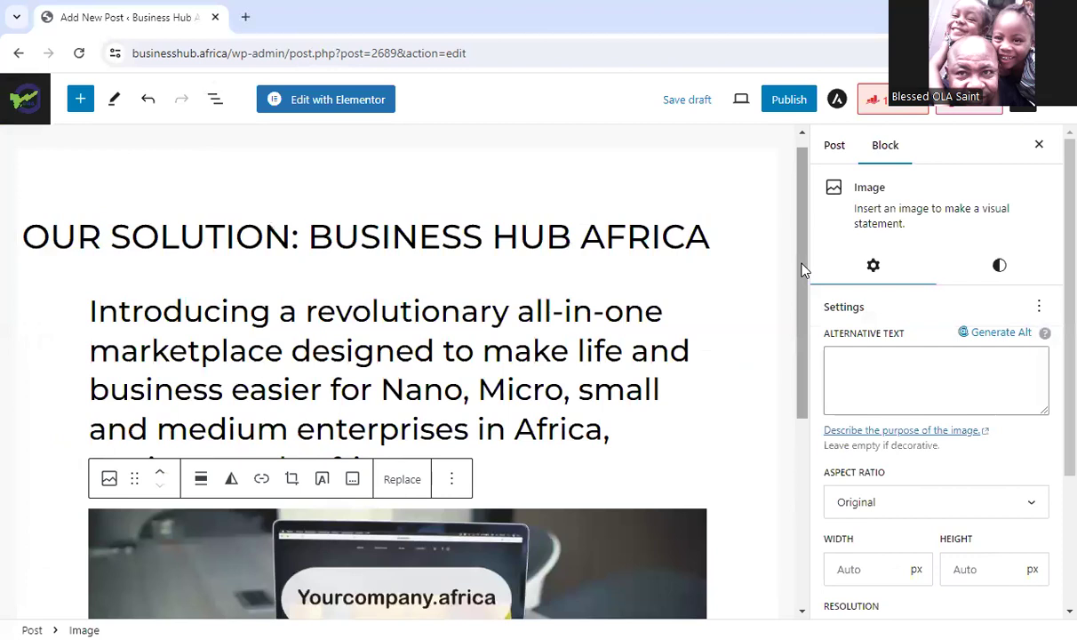
- Resize the laptop image to 728 px wide and enlarge it until it extends slightly past the content column
scroll(803, 269, down, 4)
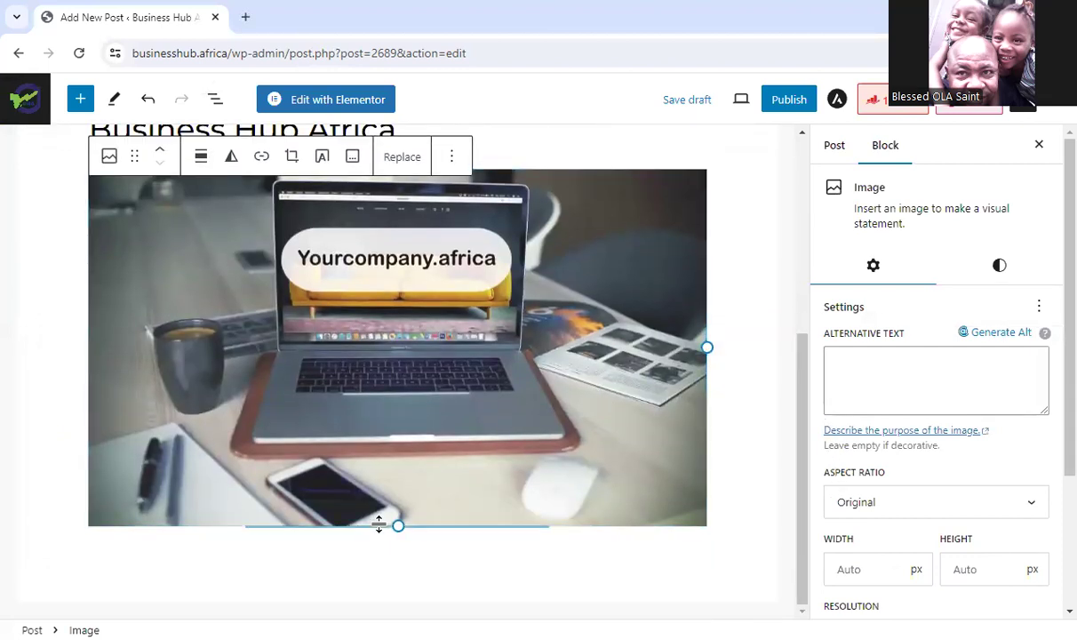
drag(397, 527, 359, 526)
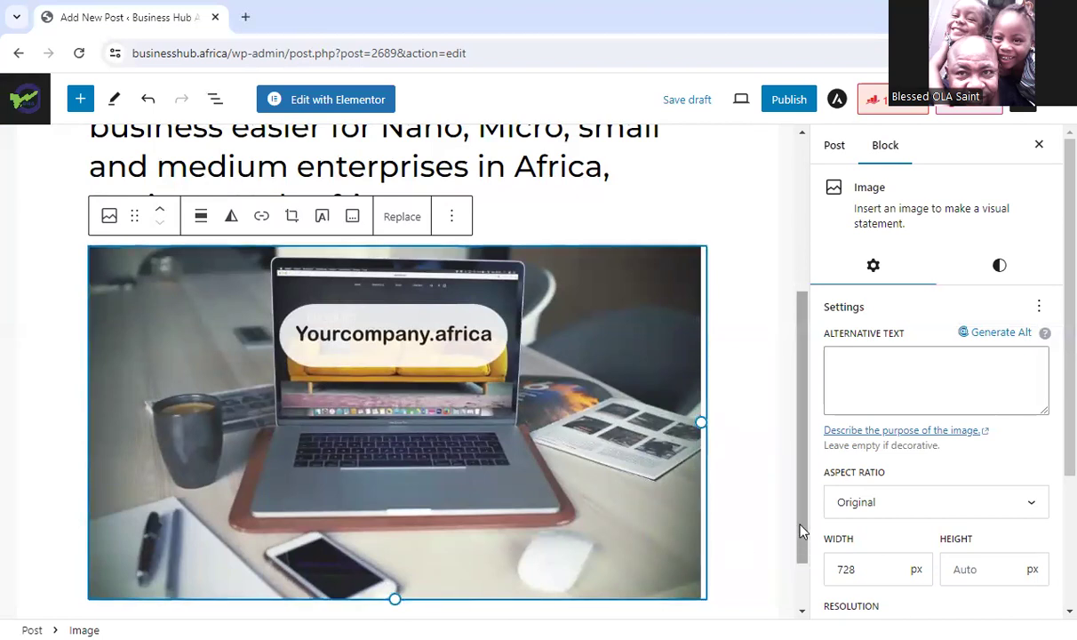
drag(802, 532, 814, 584)
drag(395, 524, 421, 548)
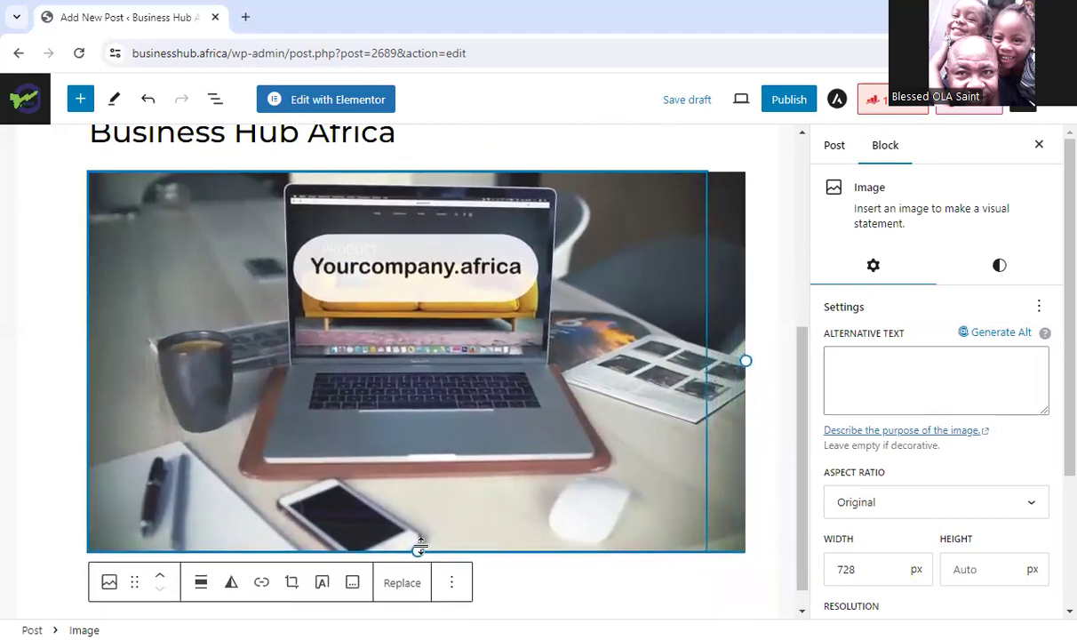
click(637, 593)
- Add a paragraph block below the laptop image and paste the copied Business Hub Africa article text into it
scroll(802, 446, down, 2)
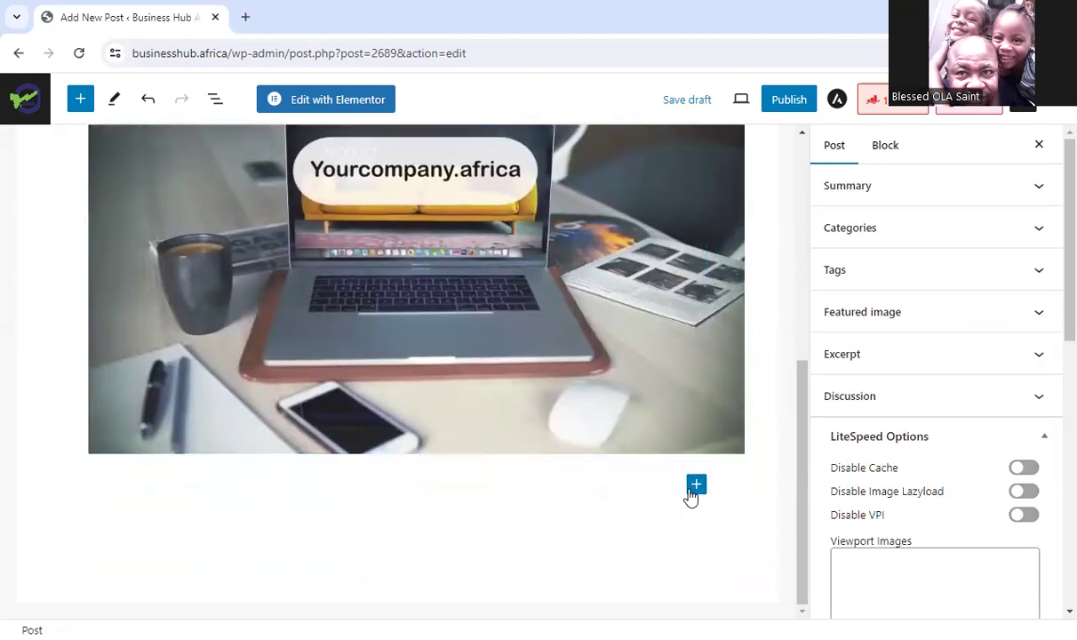
click(697, 486)
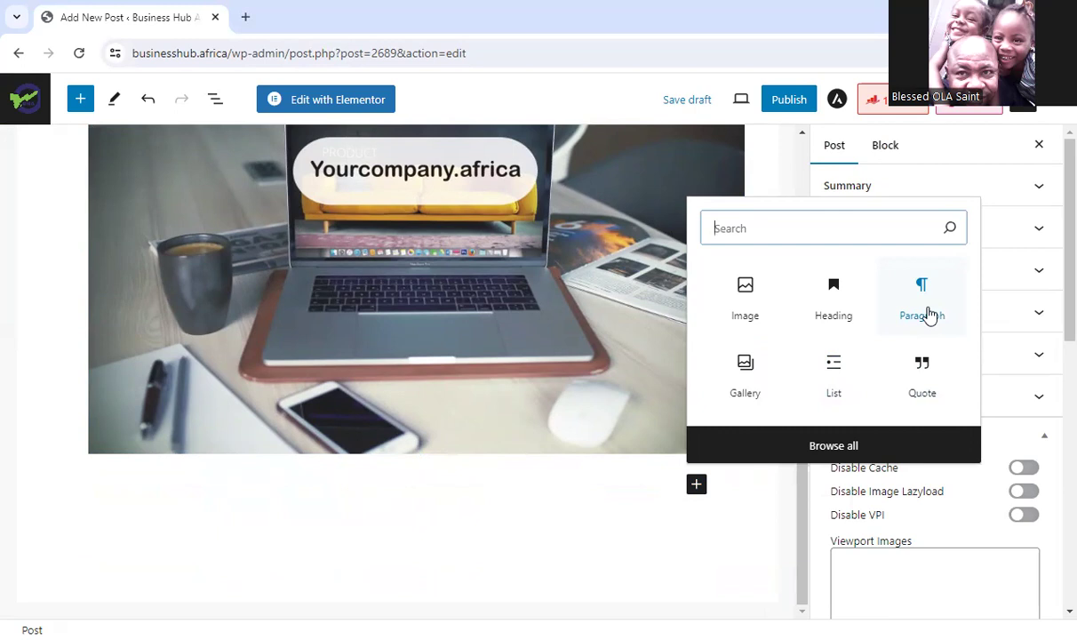
click(835, 446)
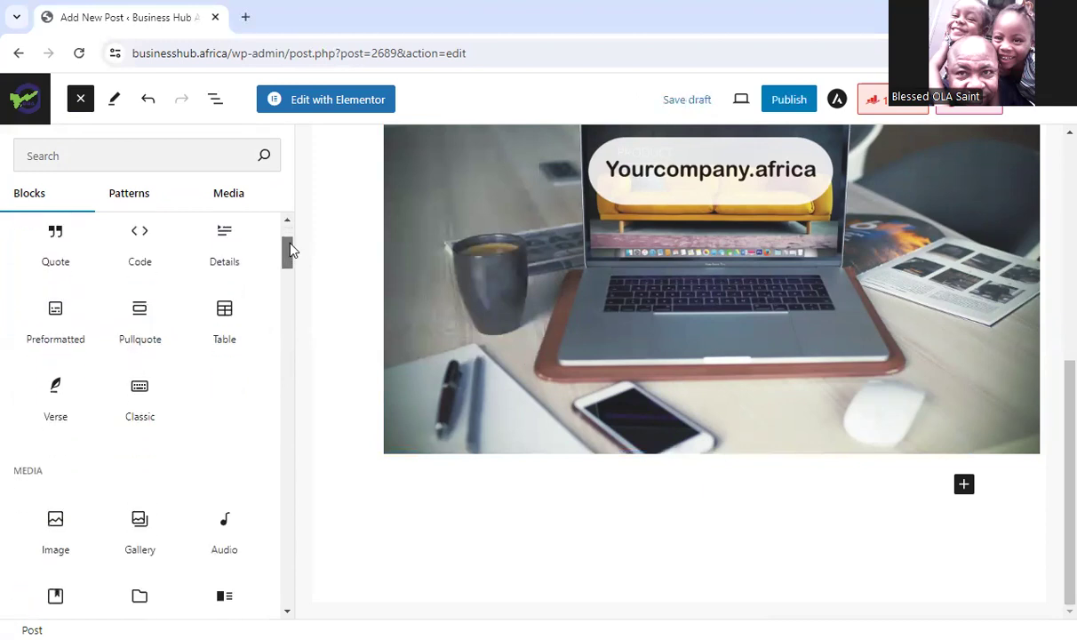
mouse_move(224, 311)
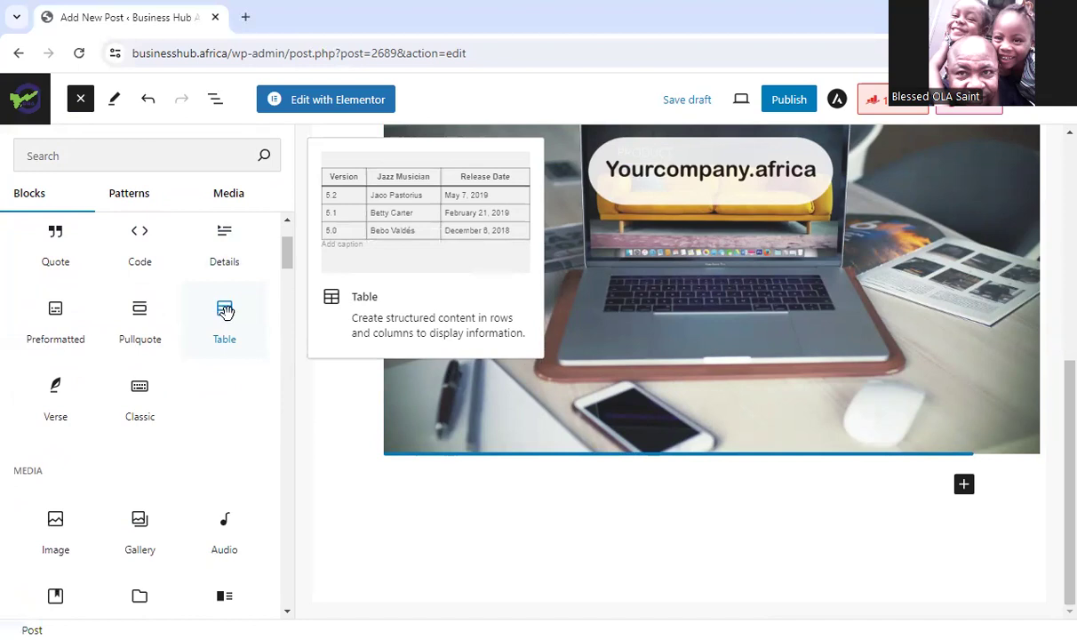
mouse_move(140, 318)
mouse_move(56, 321)
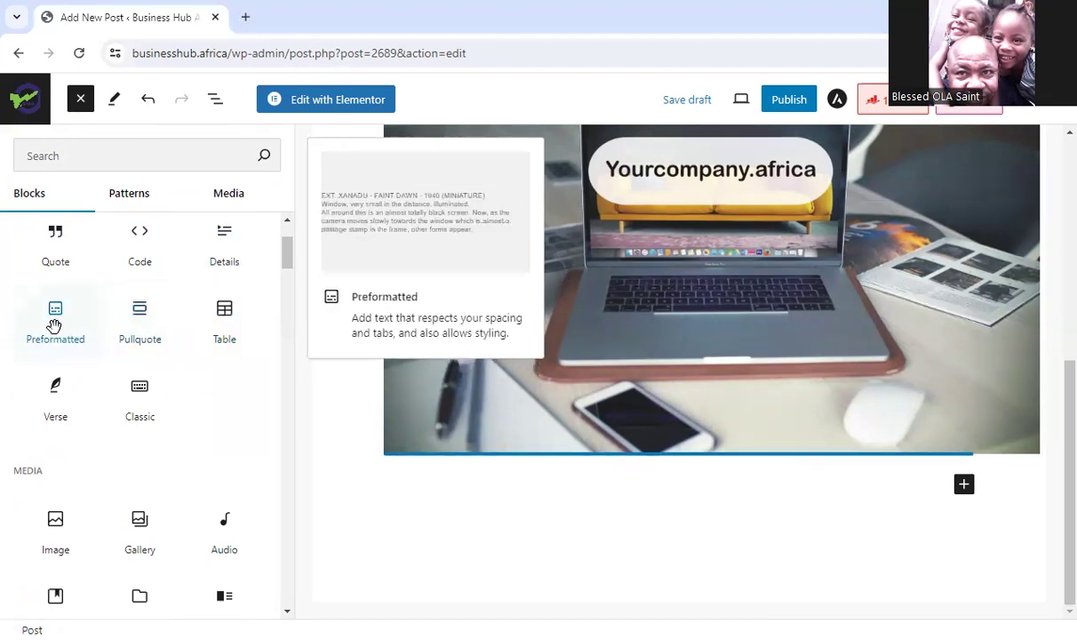
mouse_move(170, 385)
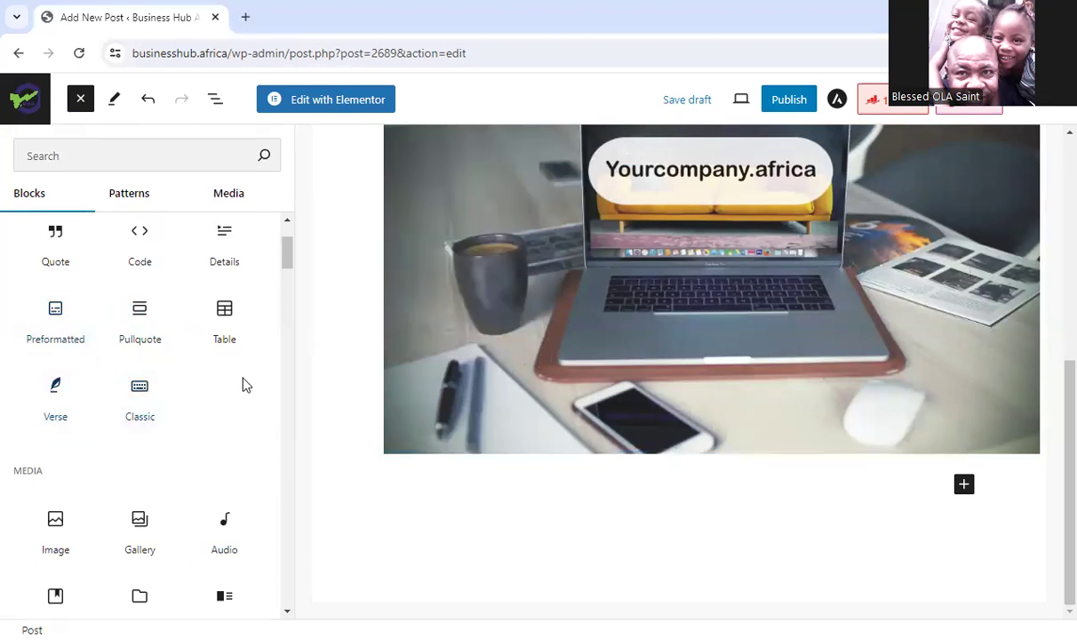
mouse_move(287, 260)
mouse_down()
mouse_move(321, 501)
mouse_move(278, 247)
mouse_up()
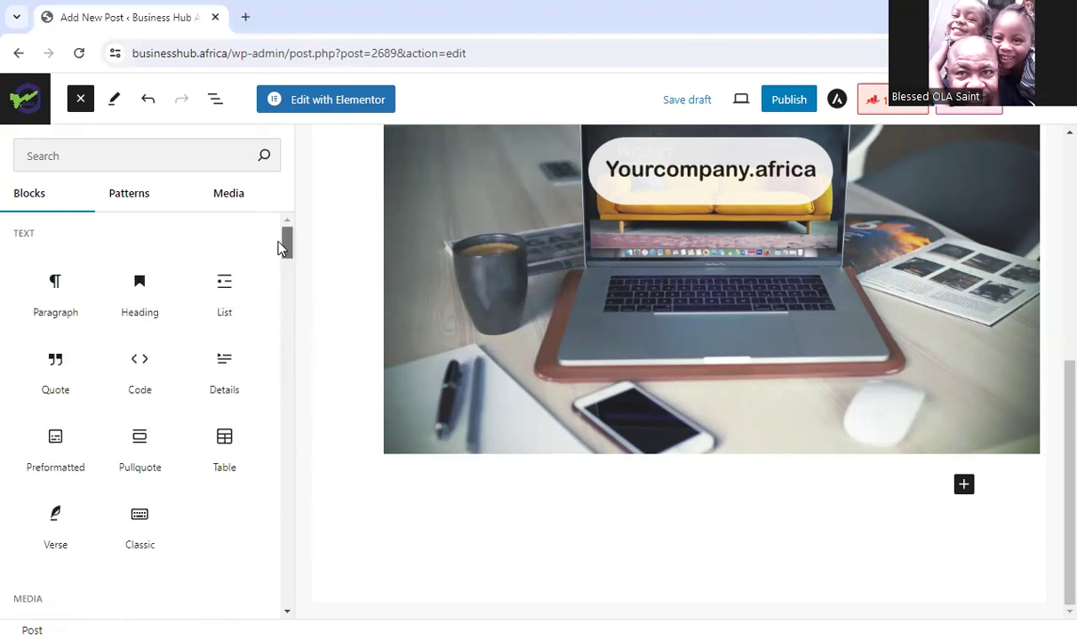
click(50, 285)
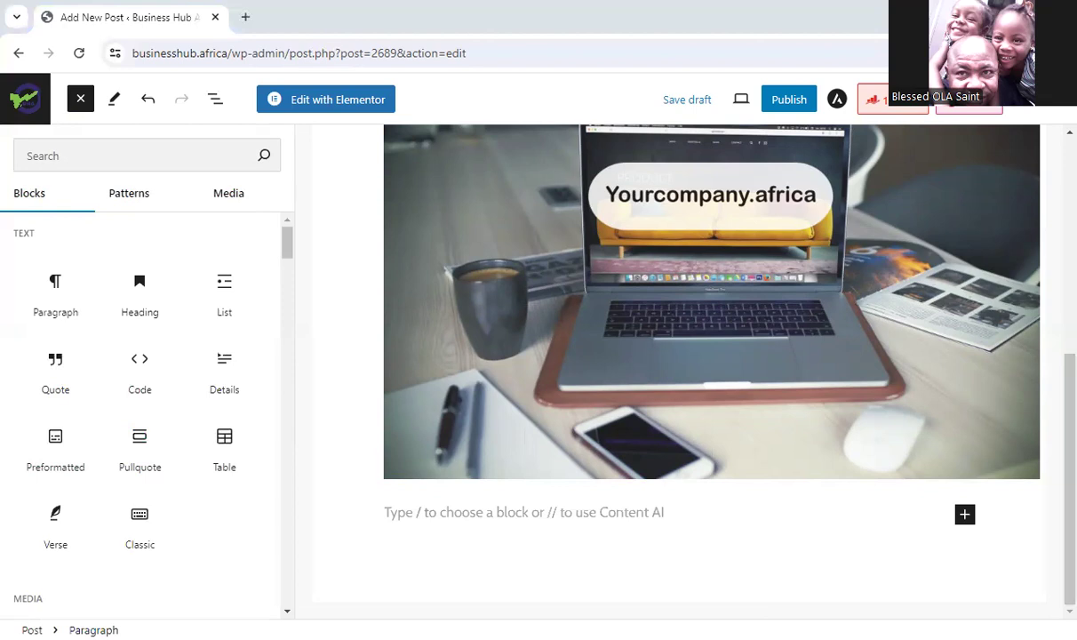
click(518, 512)
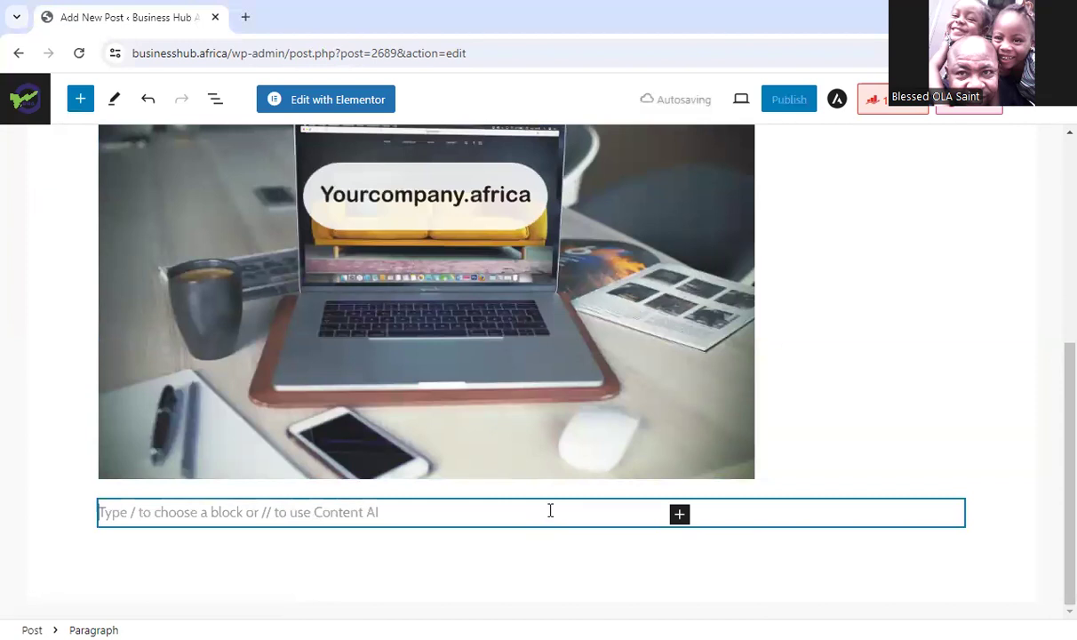
key(ctrl+v)
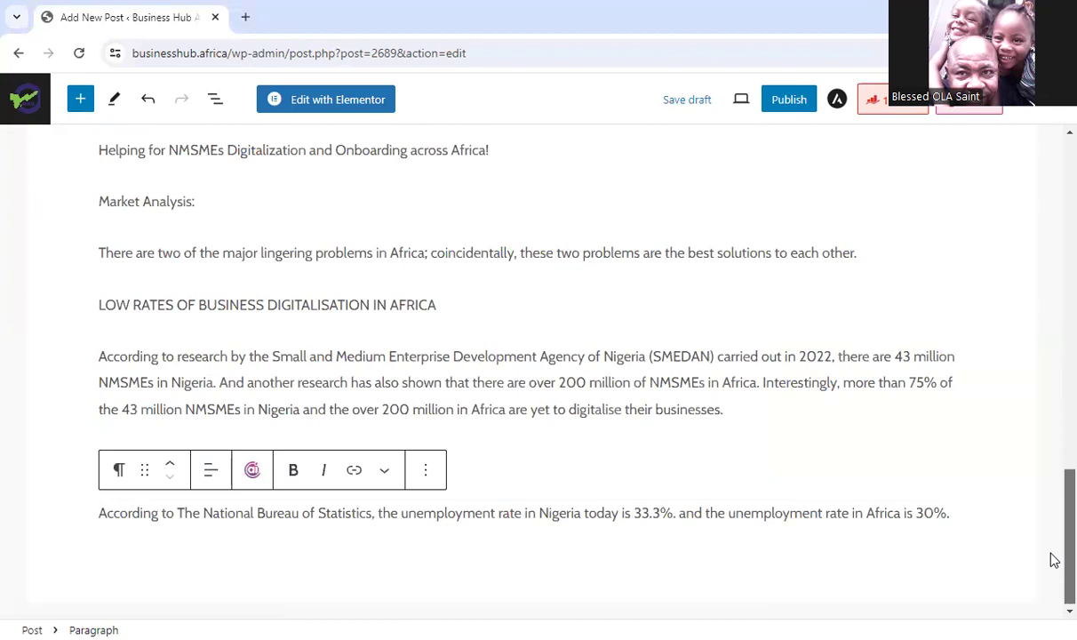
- Center-align the laptop image and enlarge it proportionally to fill most of the content column's width
scroll(1053, 558, up, 10)
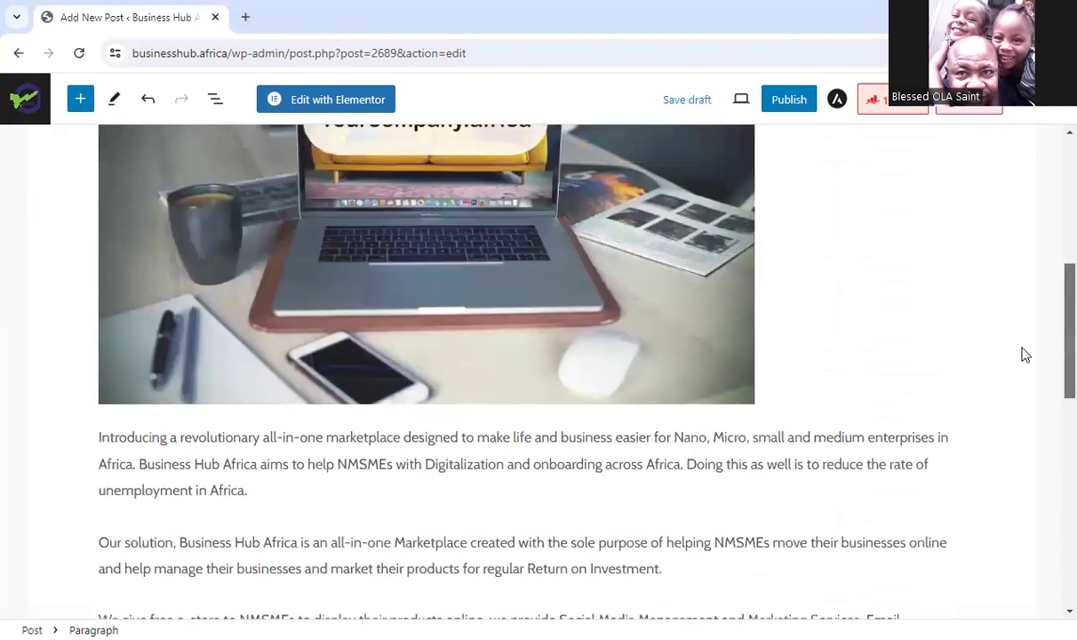
scroll(1027, 355, up, 2)
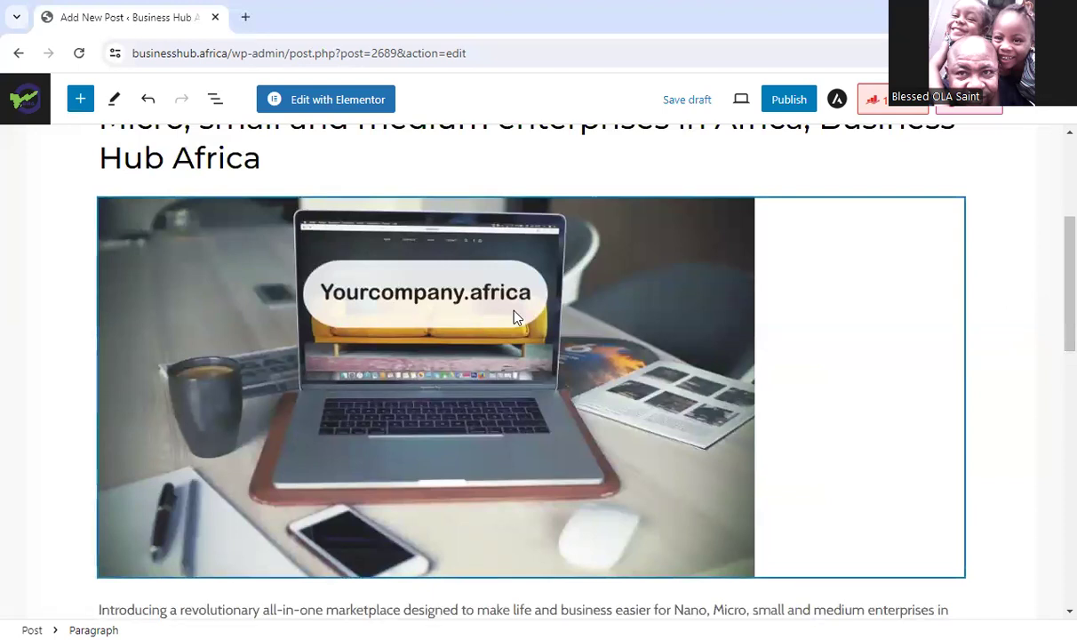
click(515, 317)
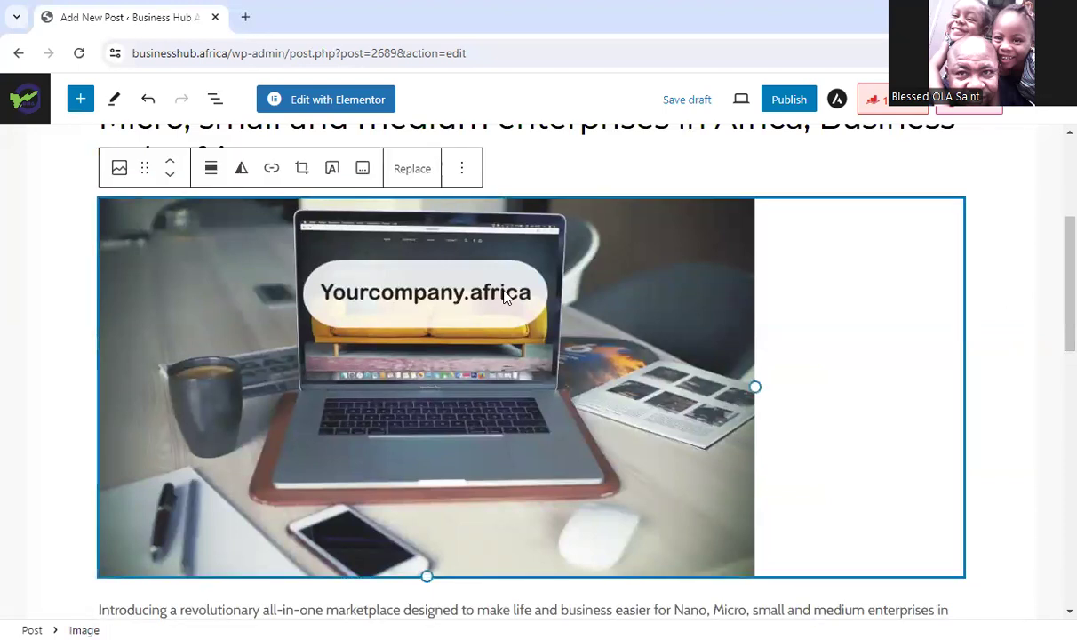
click(212, 171)
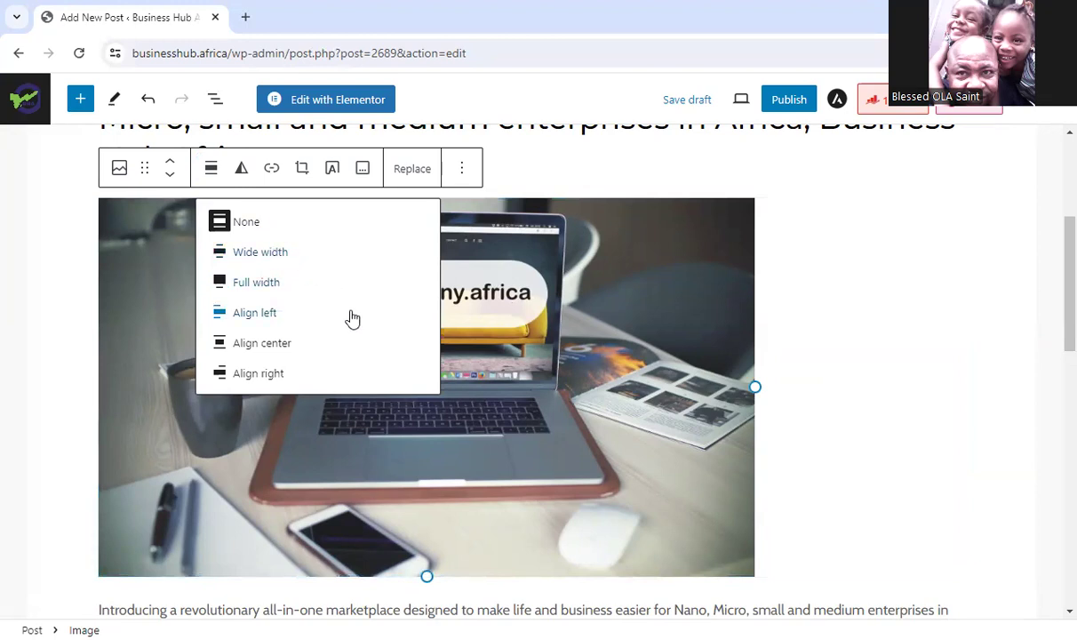
click(281, 349)
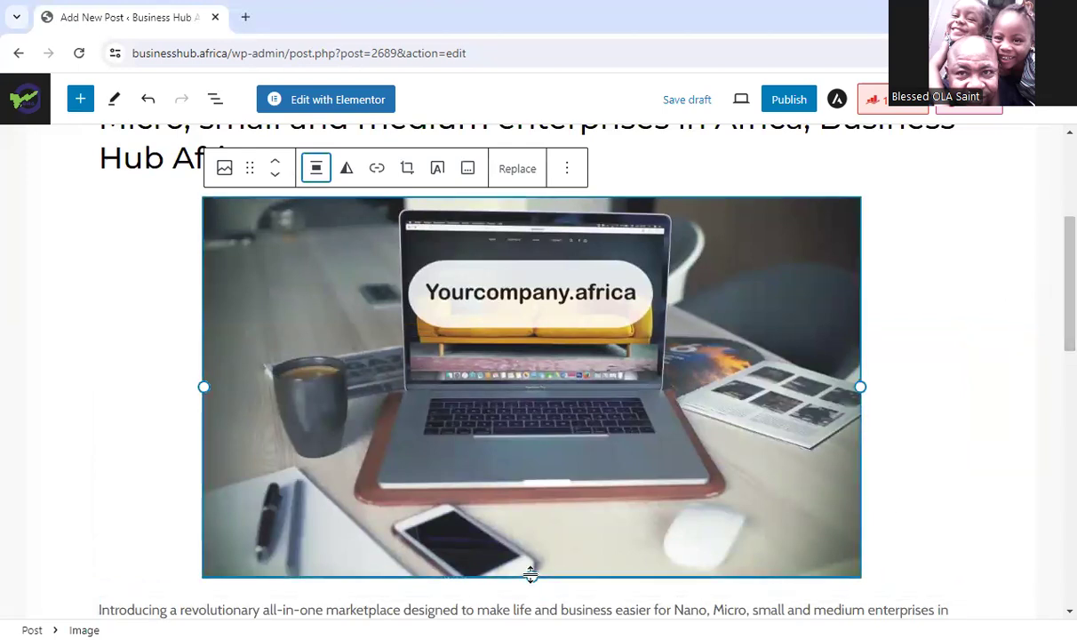
drag(534, 580, 672, 610)
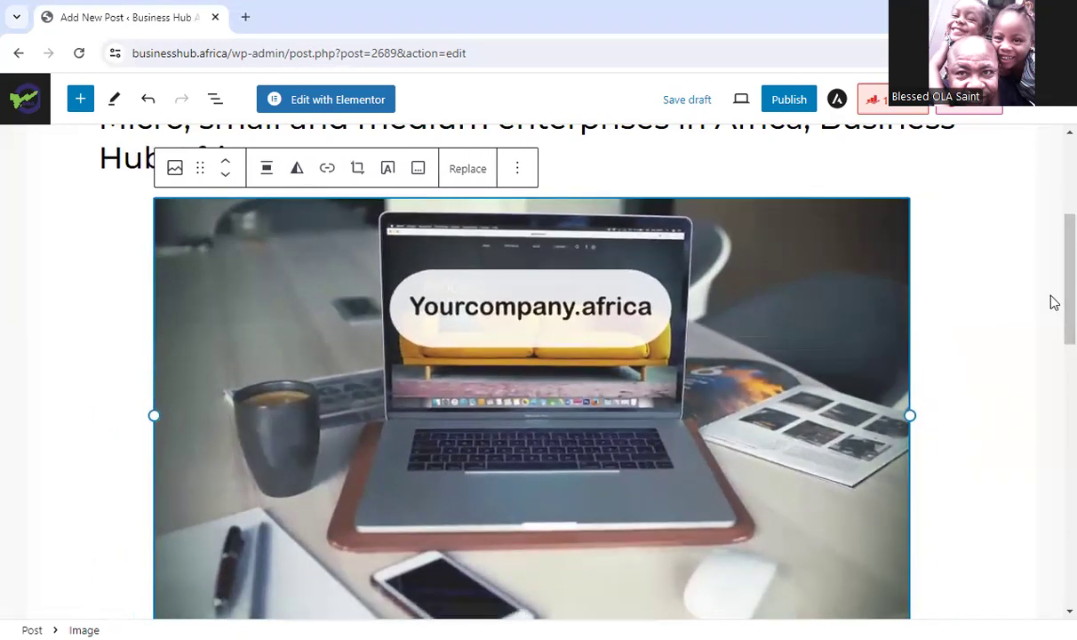
- Review the pasted article text and the block options available for the paragraph about the free e-store
drag(1052, 300, 1050, 468)
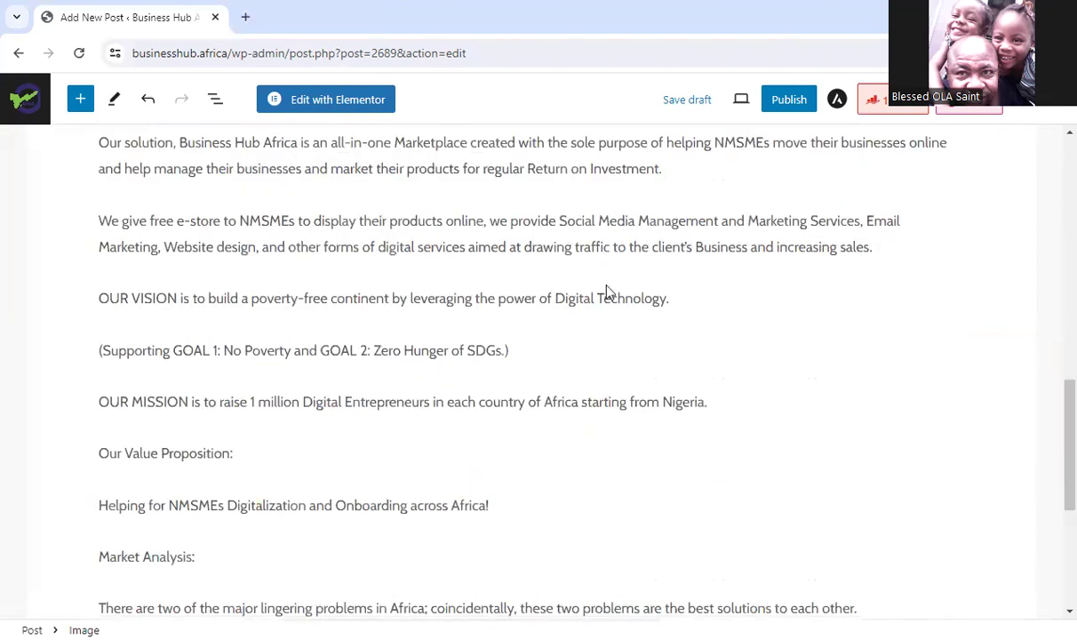
click(531, 235)
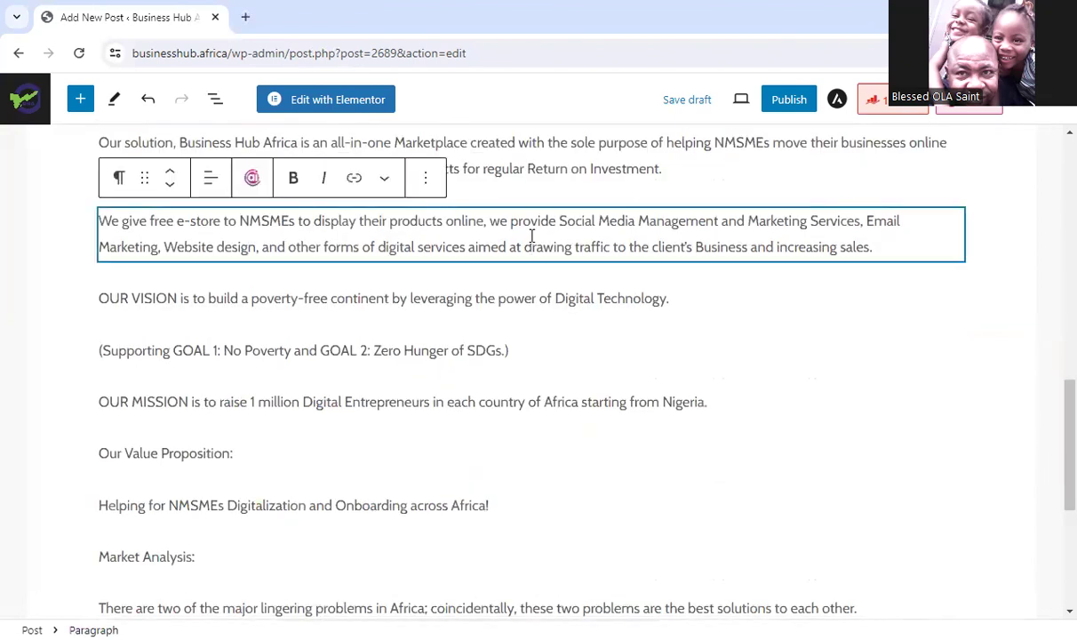
click(426, 178)
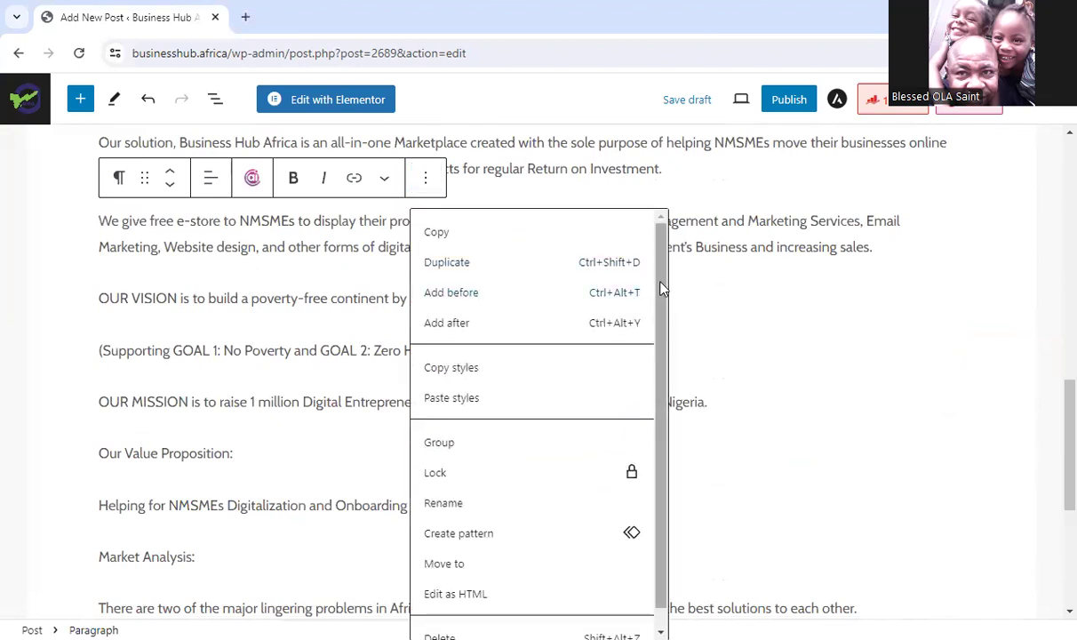
click(716, 208)
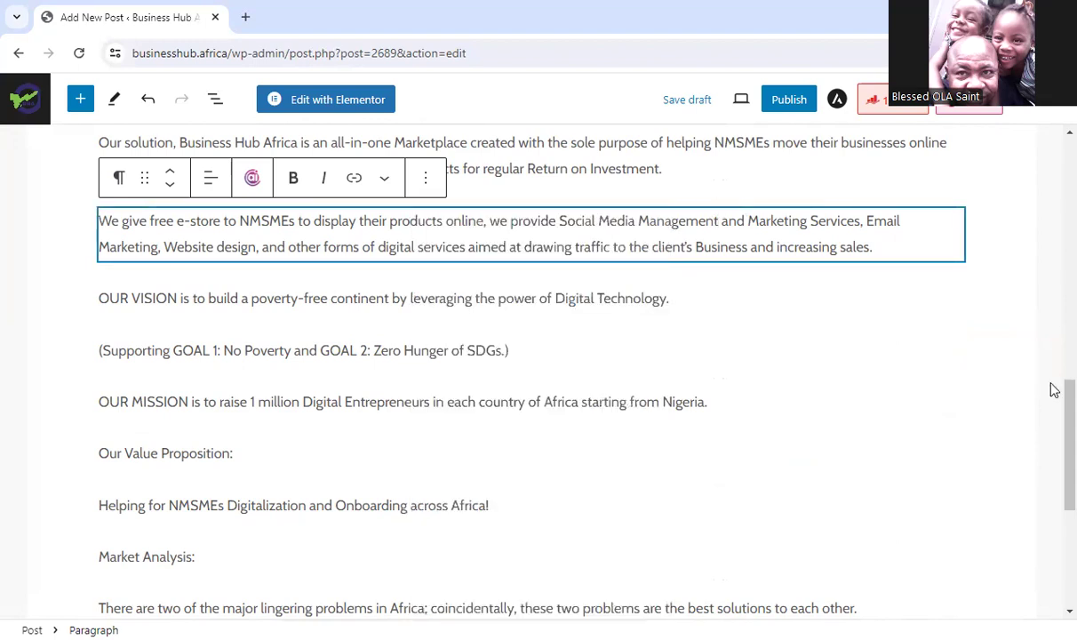
drag(1053, 430, 1054, 157)
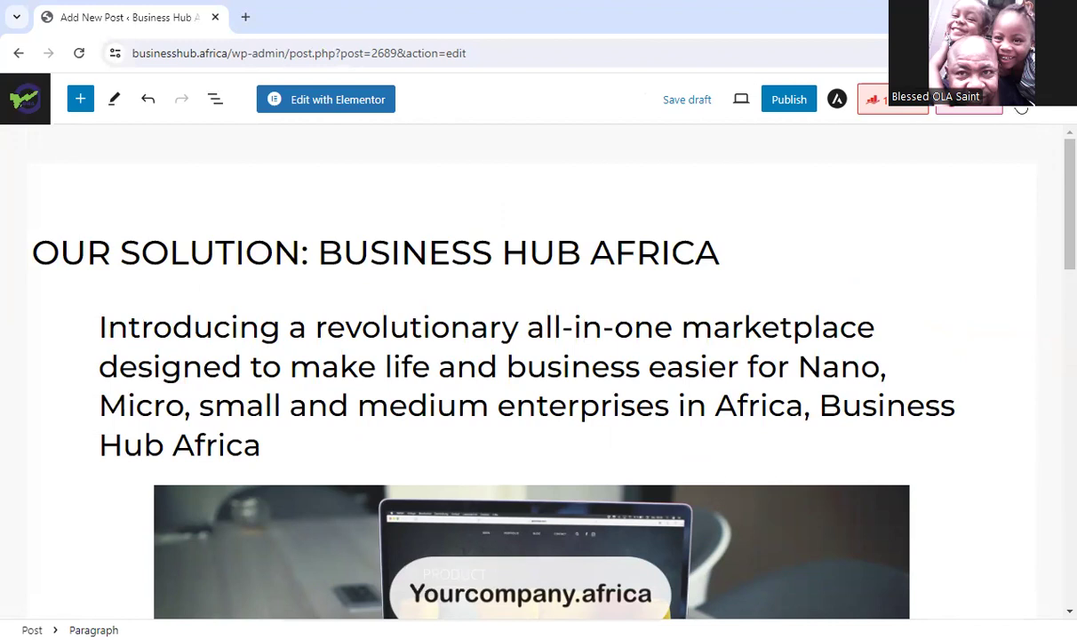
- Look through the post-level settings and assign the post to the Example category
click(1022, 107)
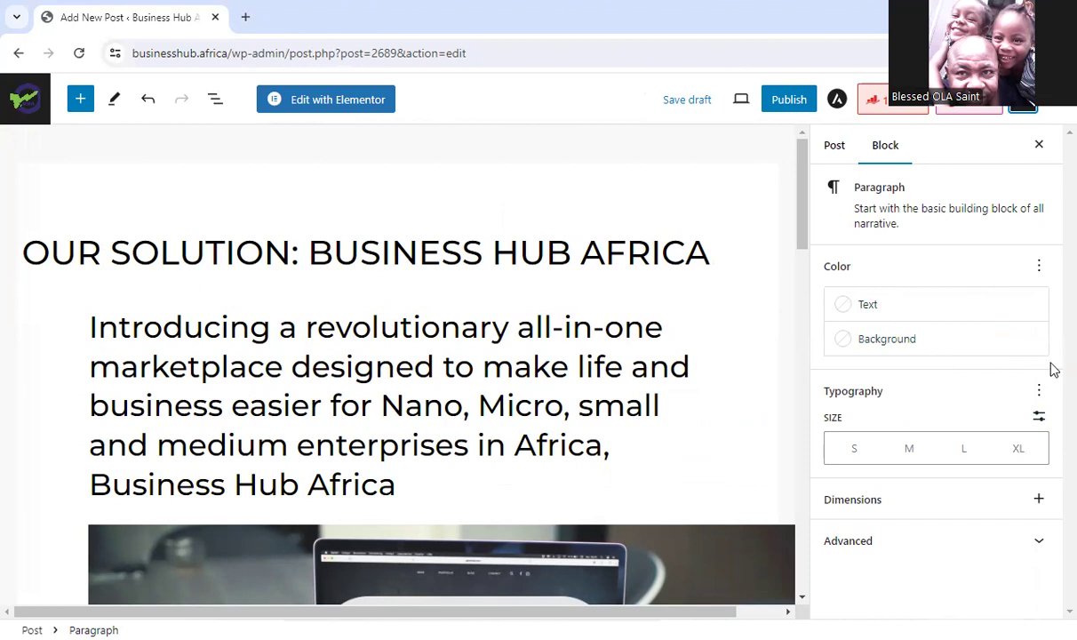
click(834, 151)
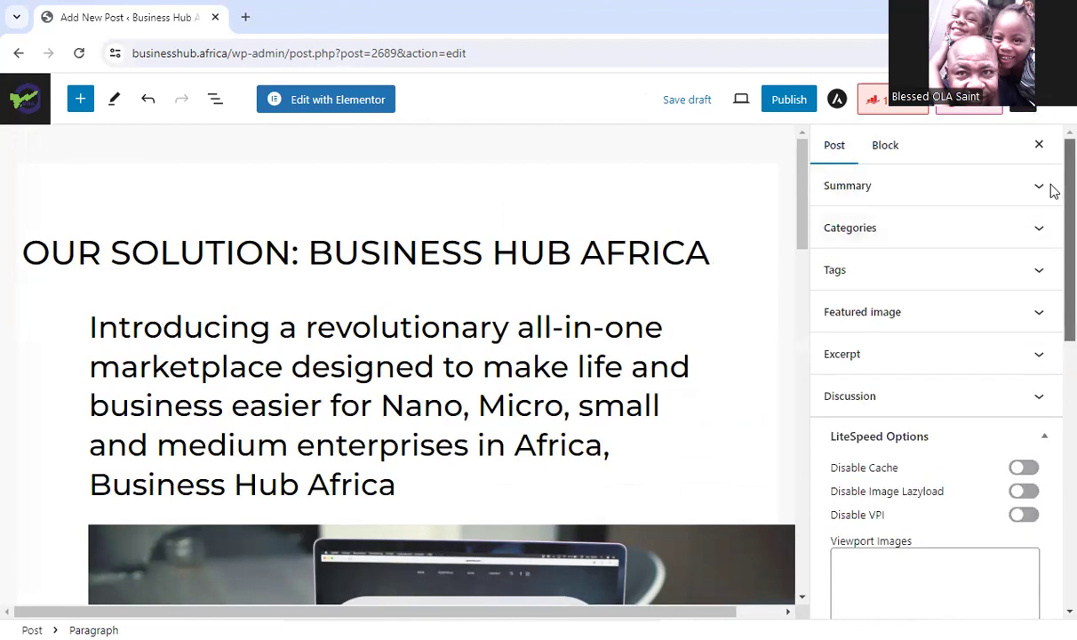
scroll(1051, 189, down, 2)
scroll(1053, 253, down, 1)
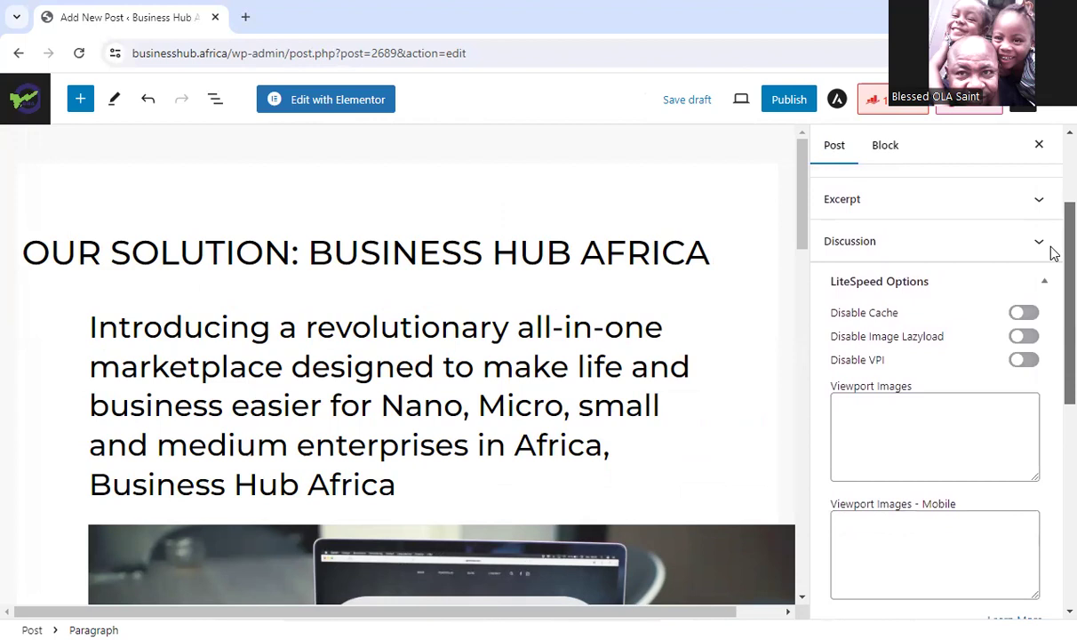
scroll(1053, 254, down, 4)
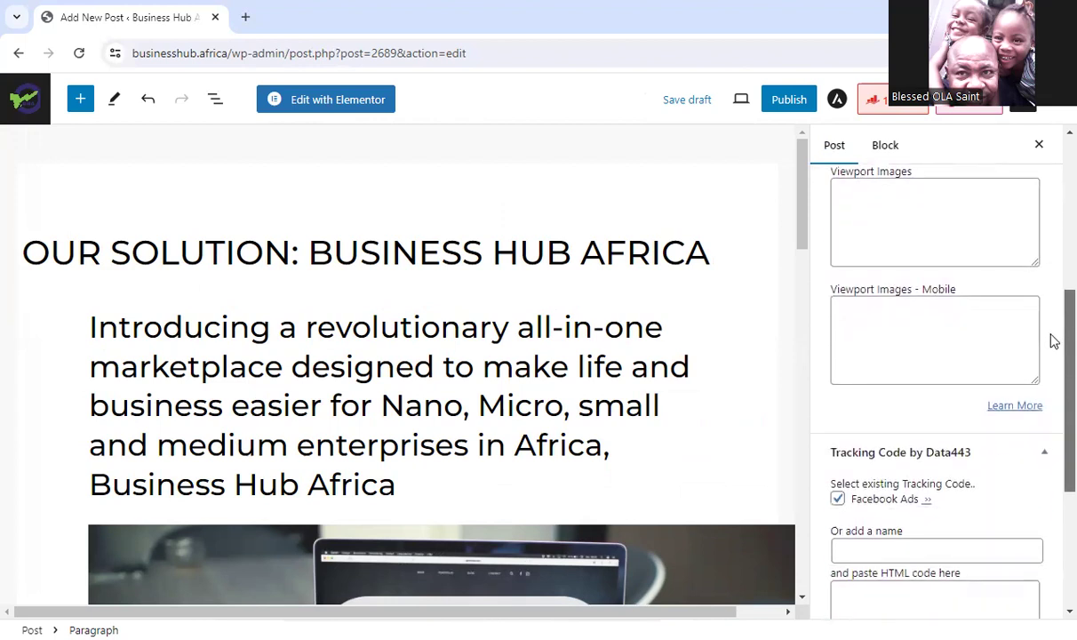
scroll(1053, 341, down, 5)
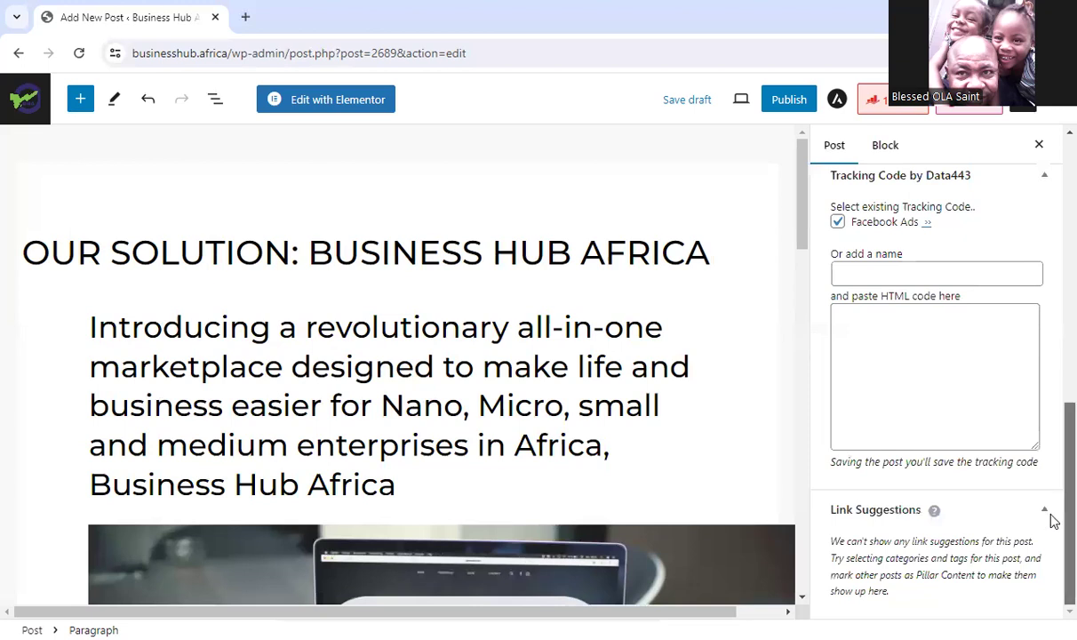
scroll(1053, 519, up, 9)
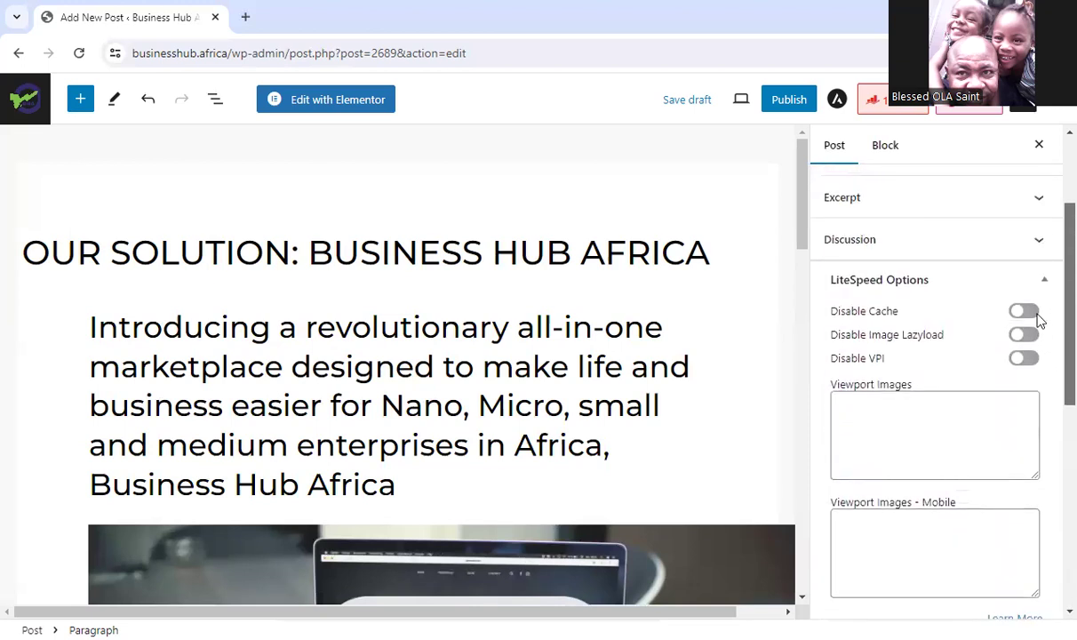
scroll(1040, 320, up, 3)
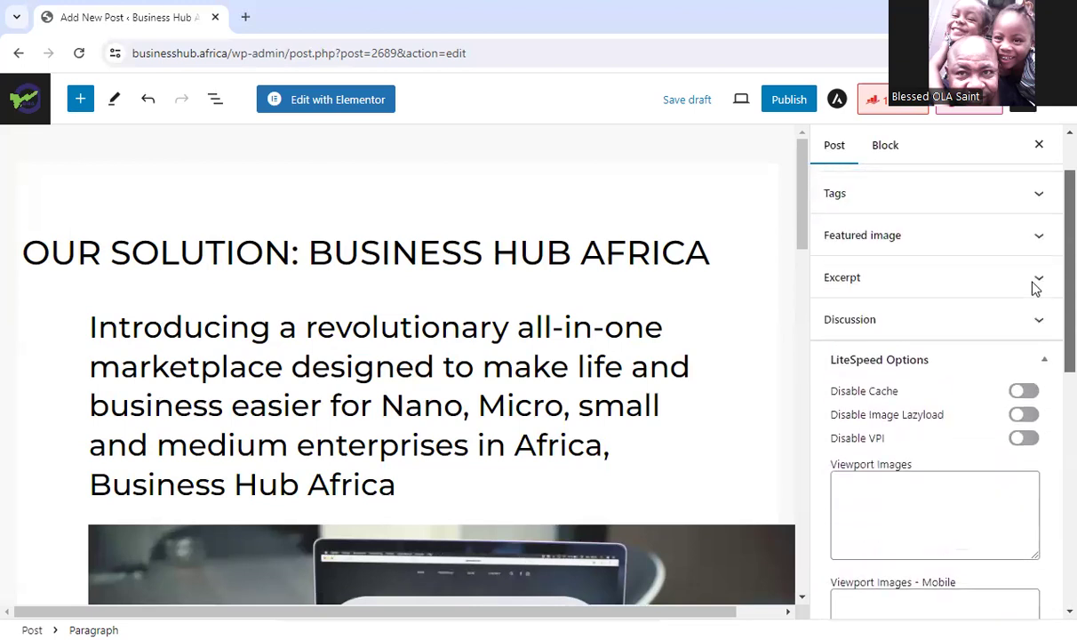
click(1040, 231)
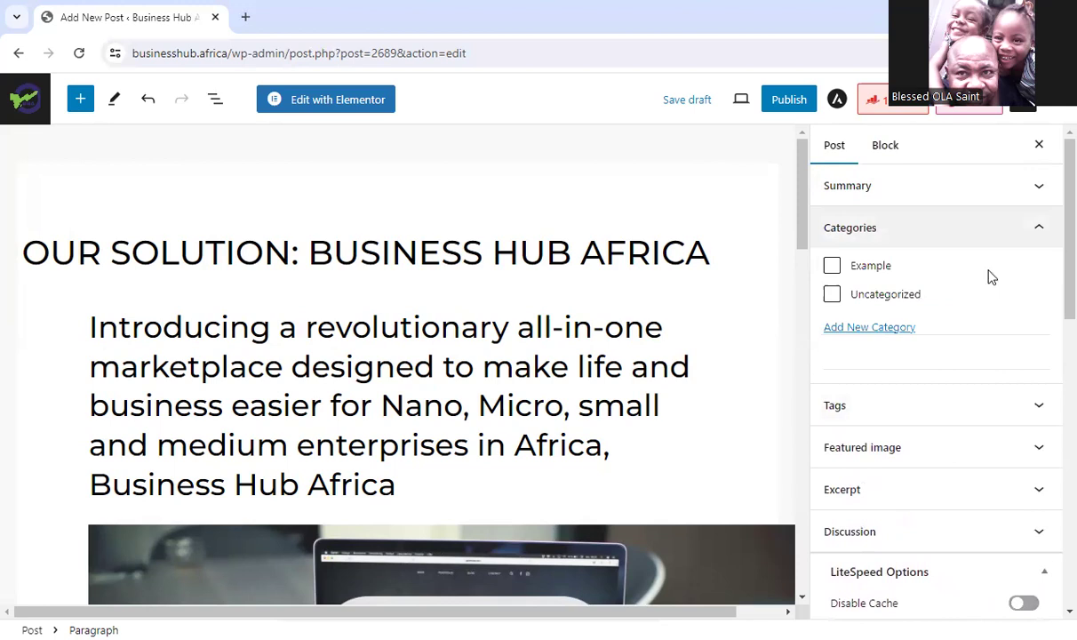
click(833, 267)
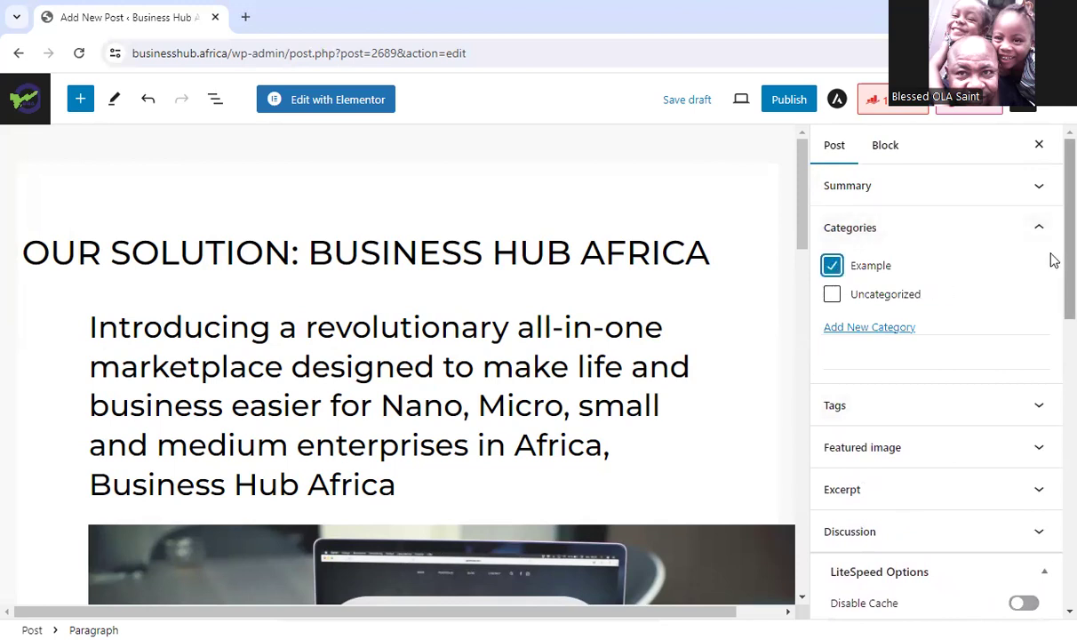
- Set the africa.png laptop picture from the media library as the post's featured image
scroll(1052, 267, down, 2)
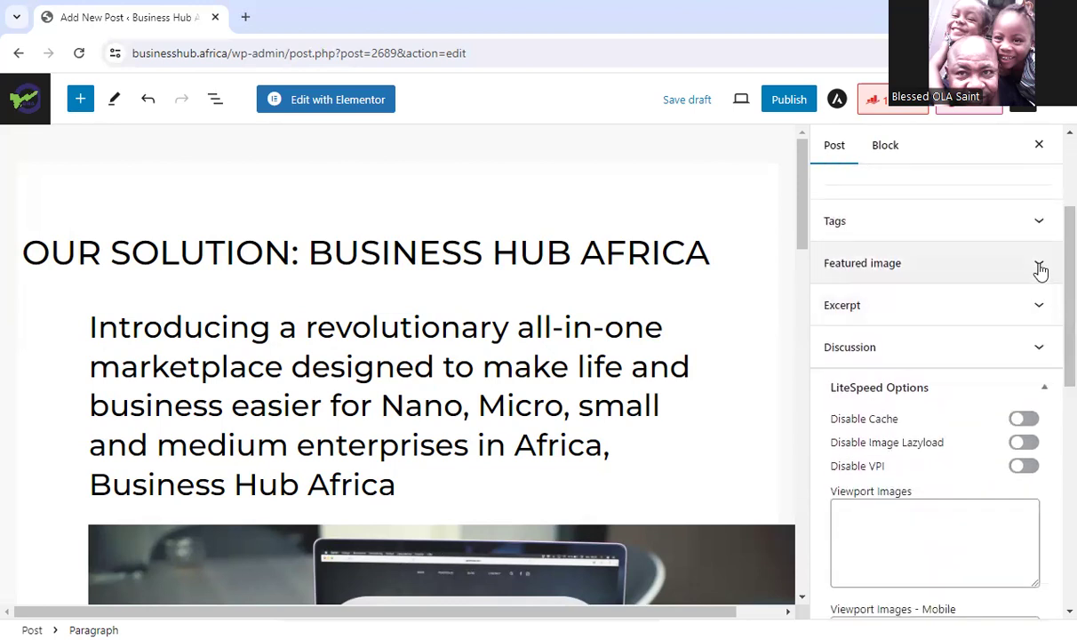
click(1039, 267)
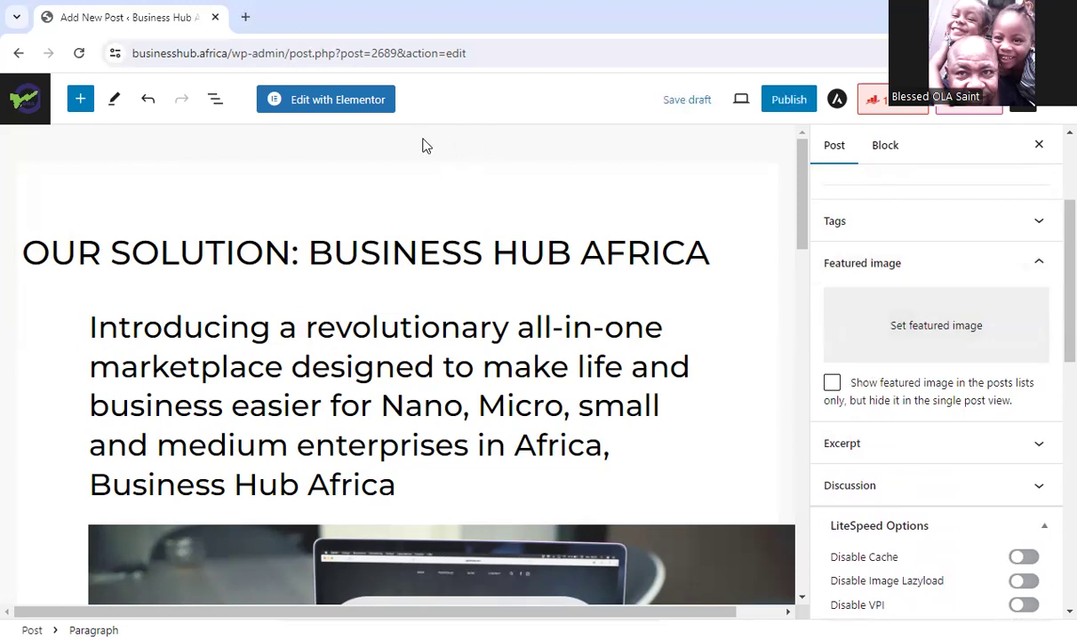
click(921, 334)
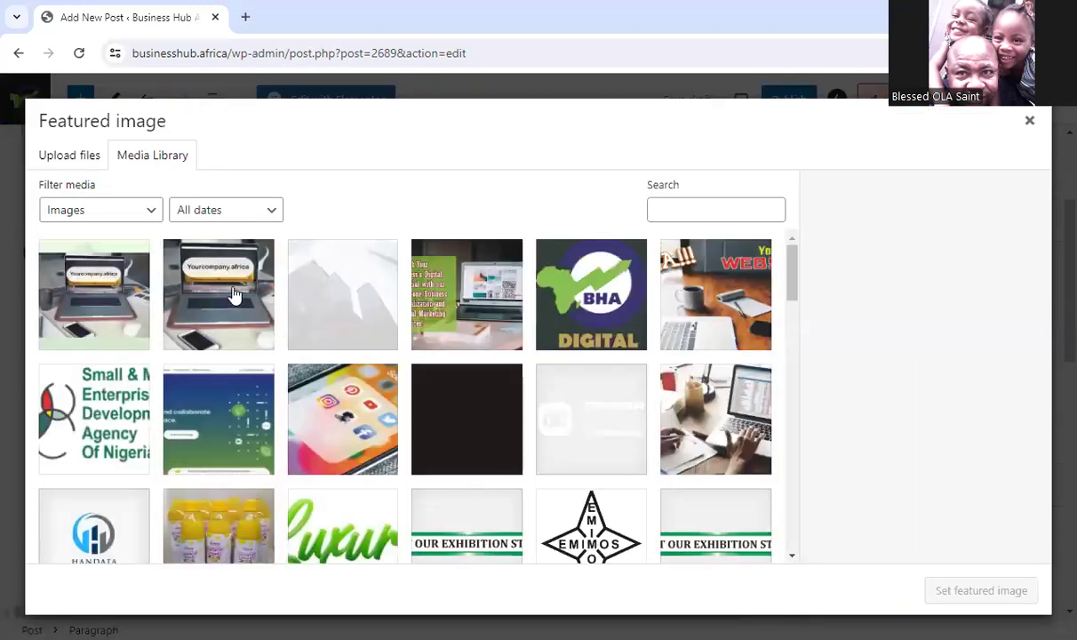
click(234, 295)
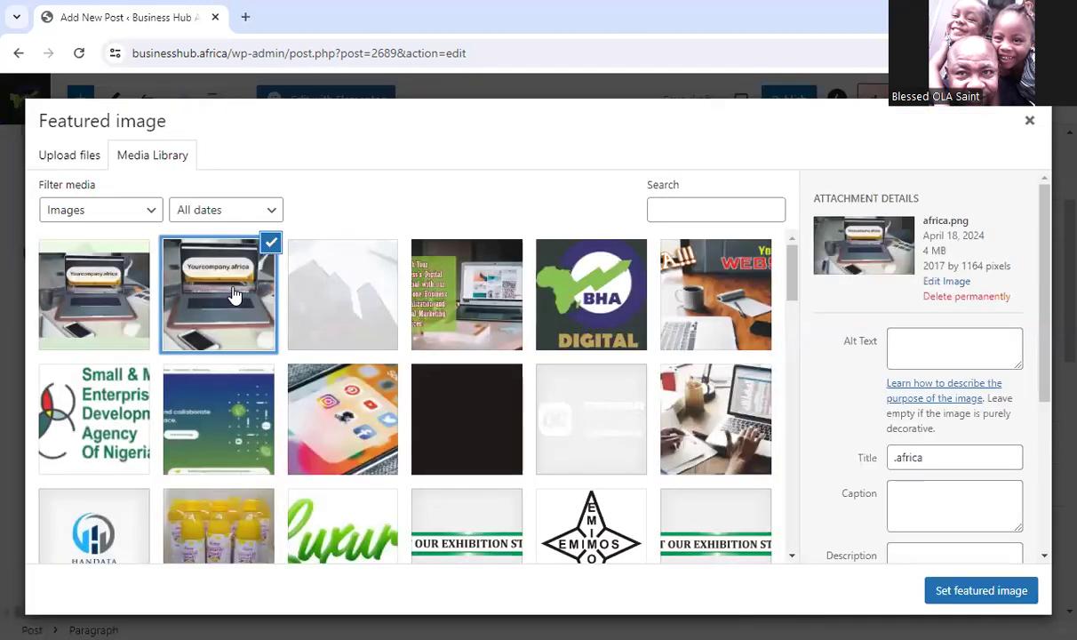
click(961, 600)
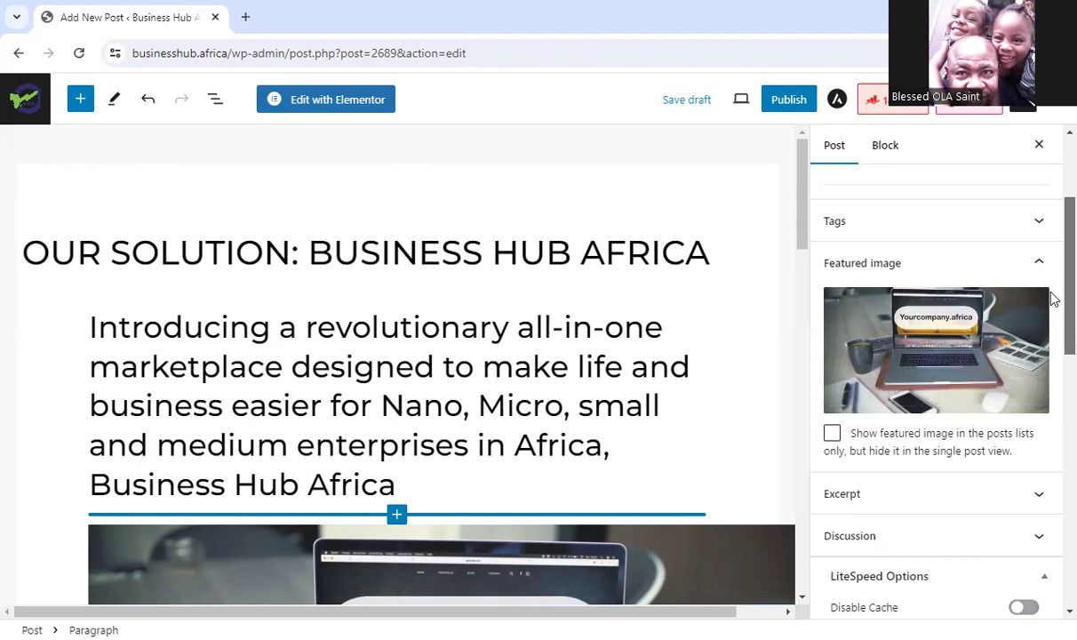
- Check through the post's remaining settings and publish the post immediately with public visibility
scroll(1054, 300, down, 3)
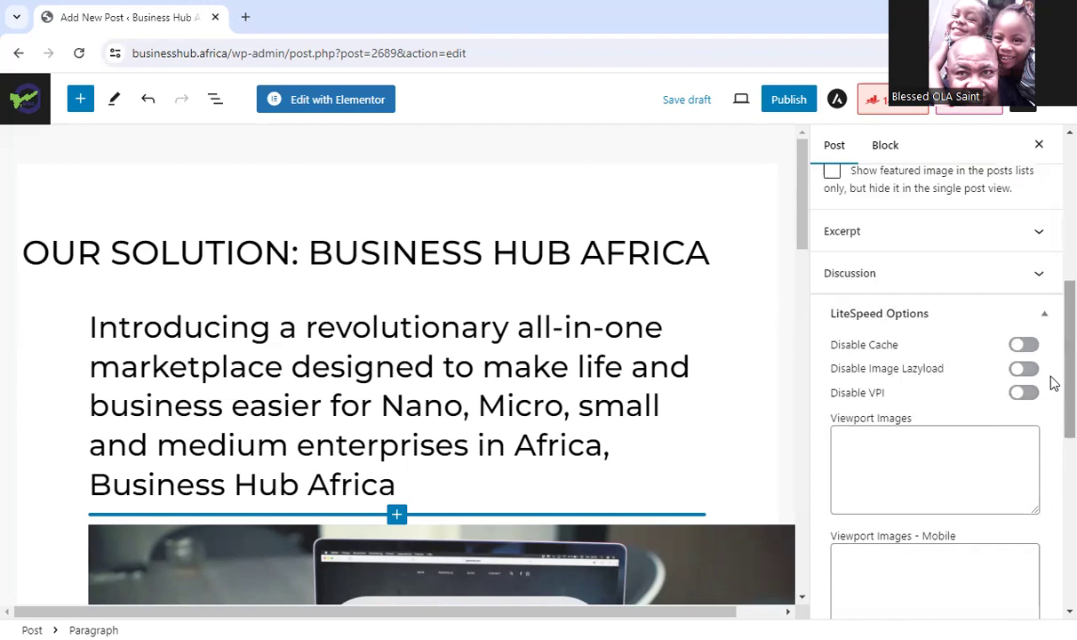
scroll(1054, 246, up, 5)
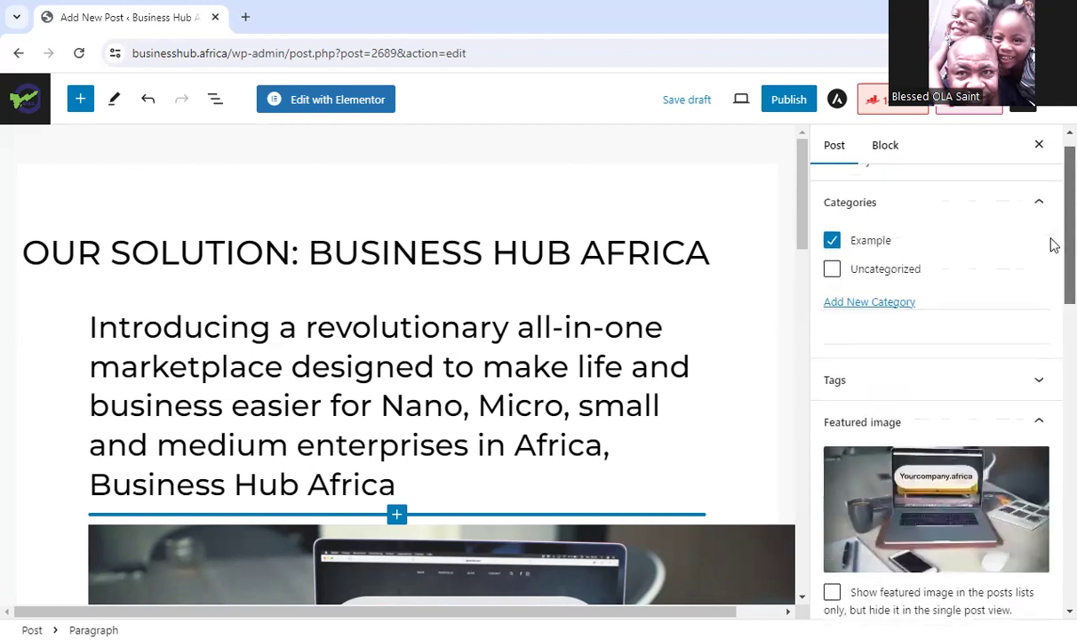
scroll(1054, 246, down, 1)
scroll(1054, 269, down, 10)
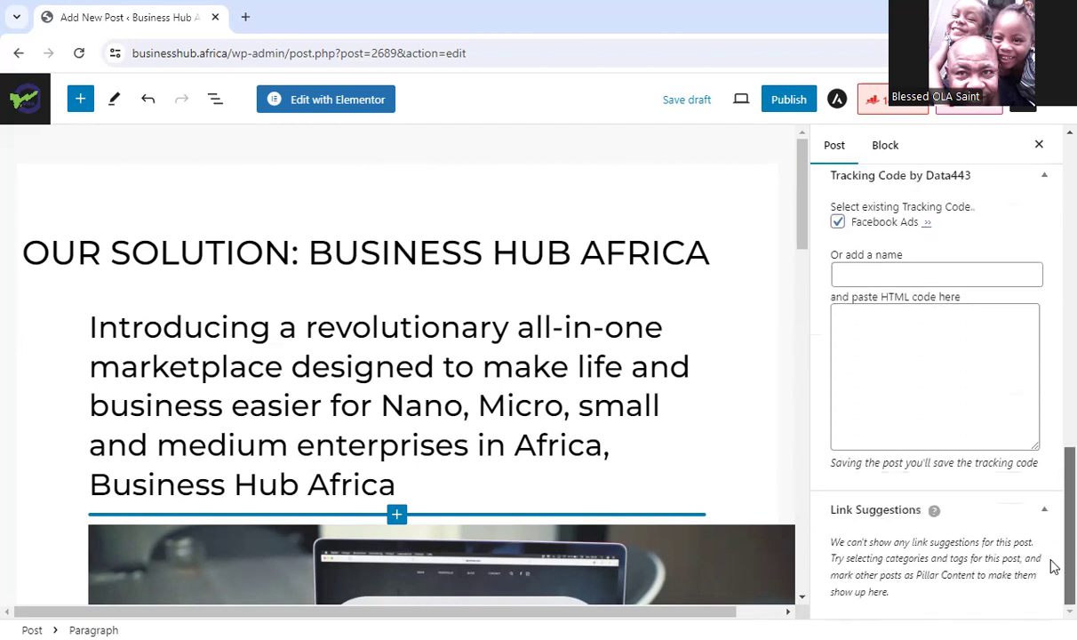
scroll(1050, 565, up, 10)
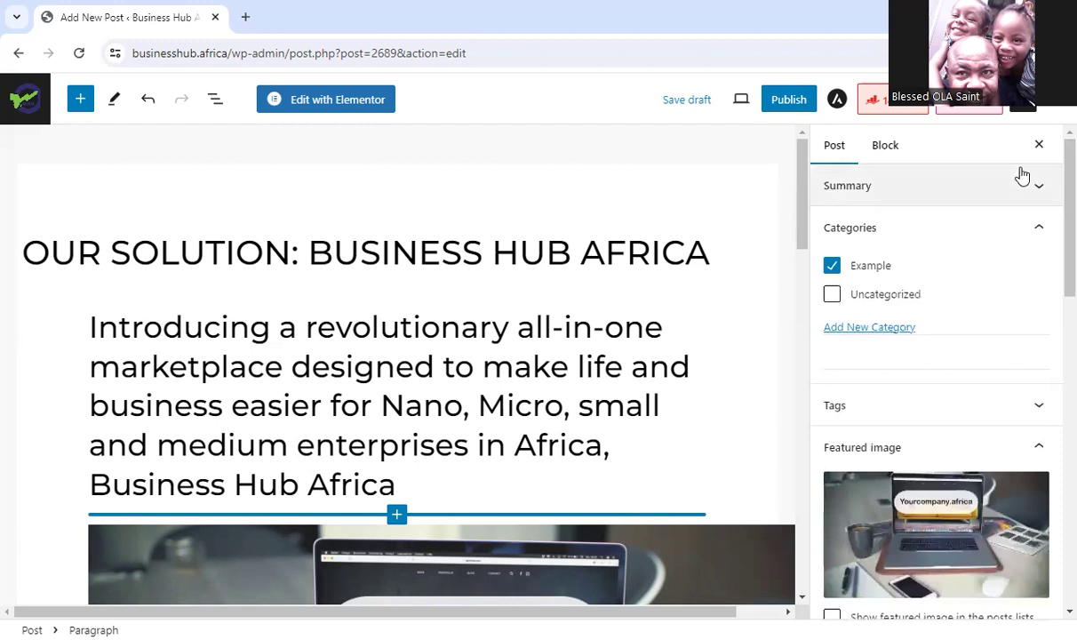
click(791, 101)
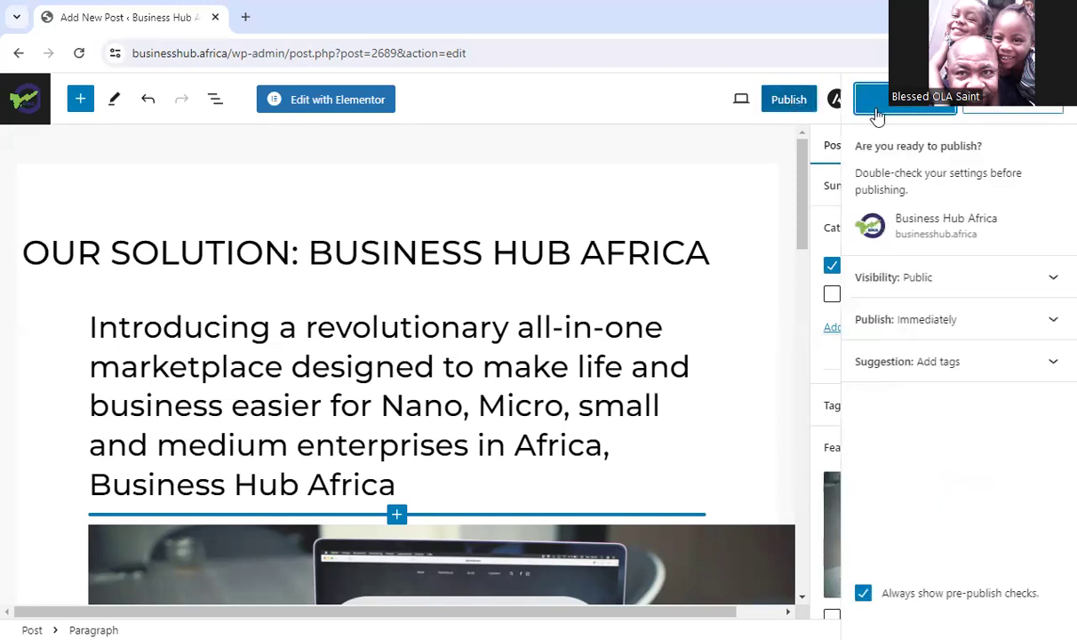
click(893, 109)
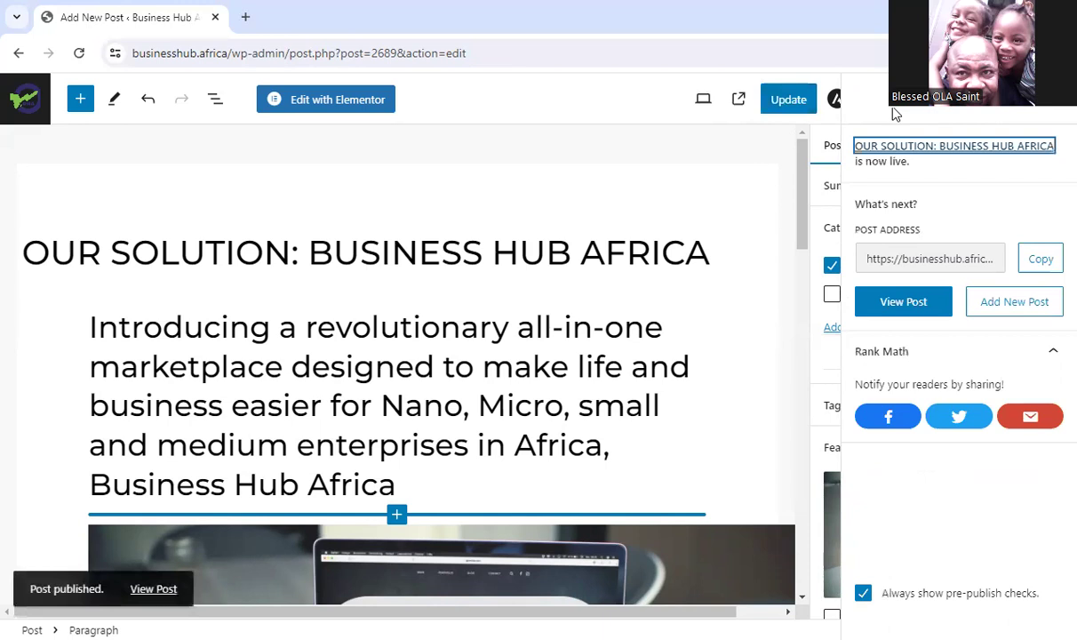
- Open the published post in a new browser tab and examine its featured image, title, heading, inline image and article text
right_click(149, 590)
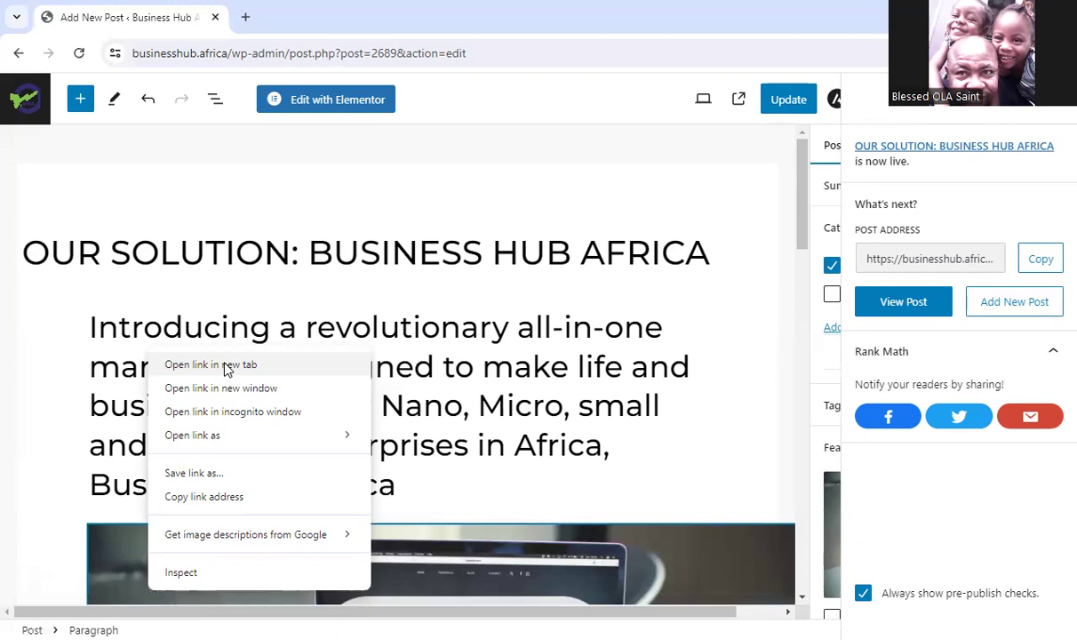
key(Escape)
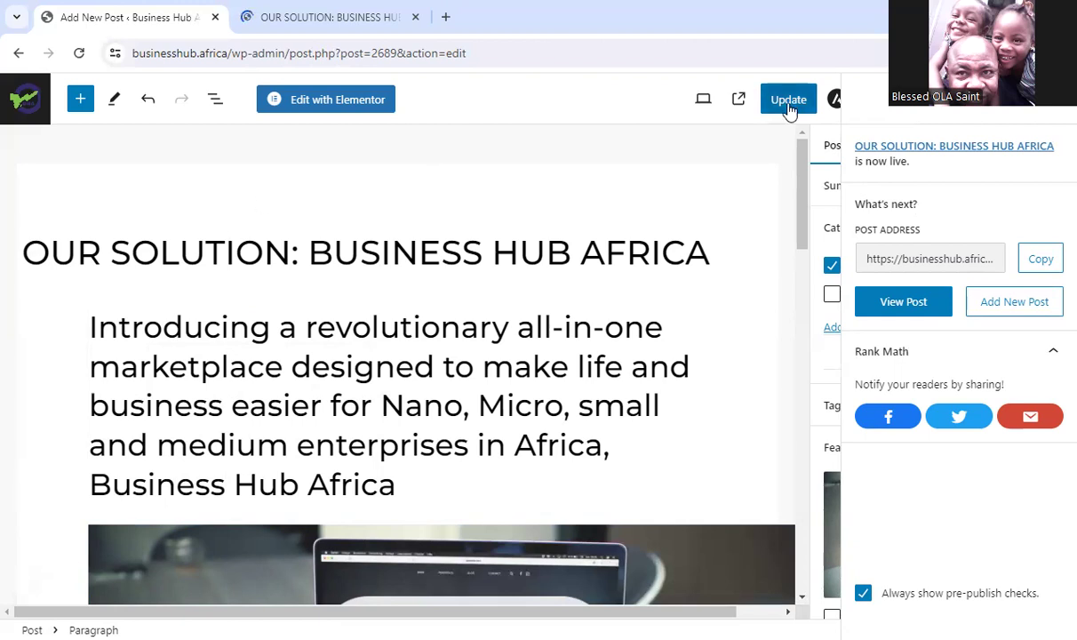
click(383, 18)
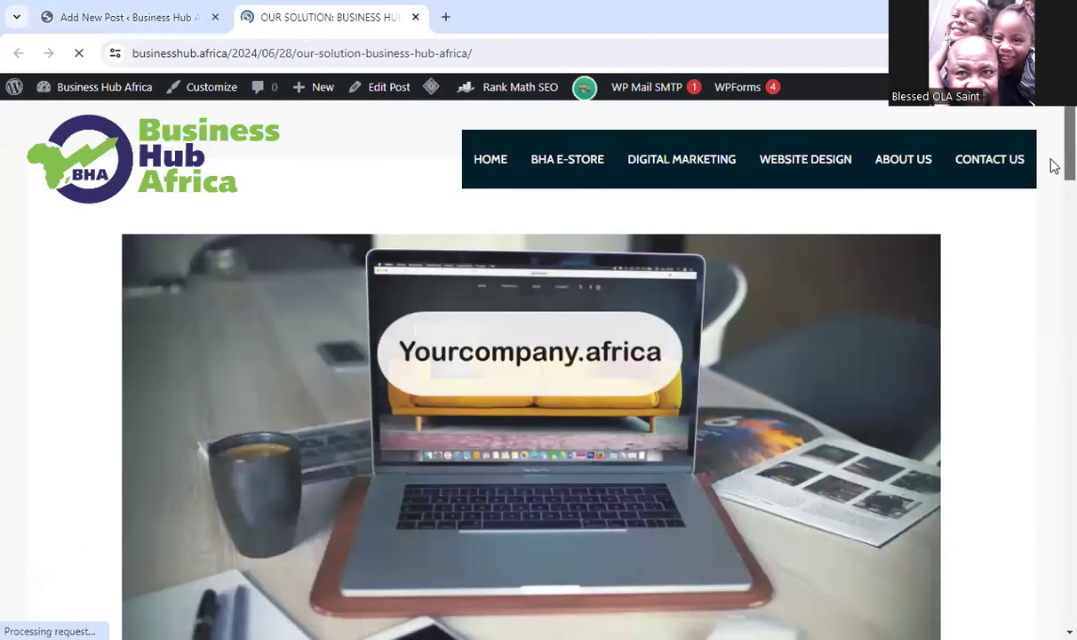
scroll(1050, 164, down, 4)
scroll(1051, 267, down, 10)
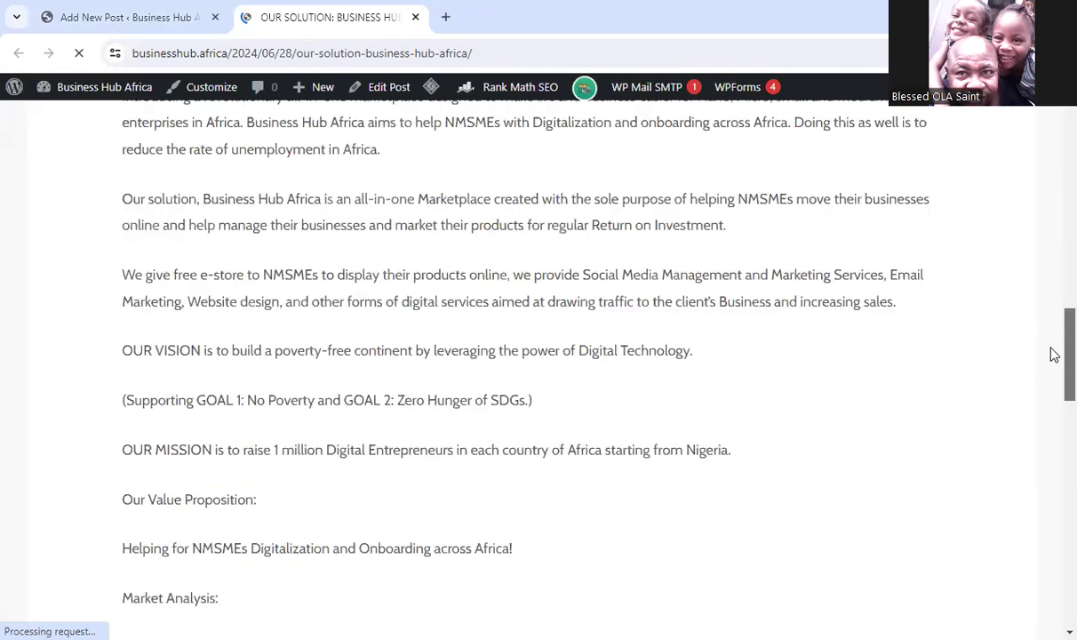
scroll(1051, 267, up, 8)
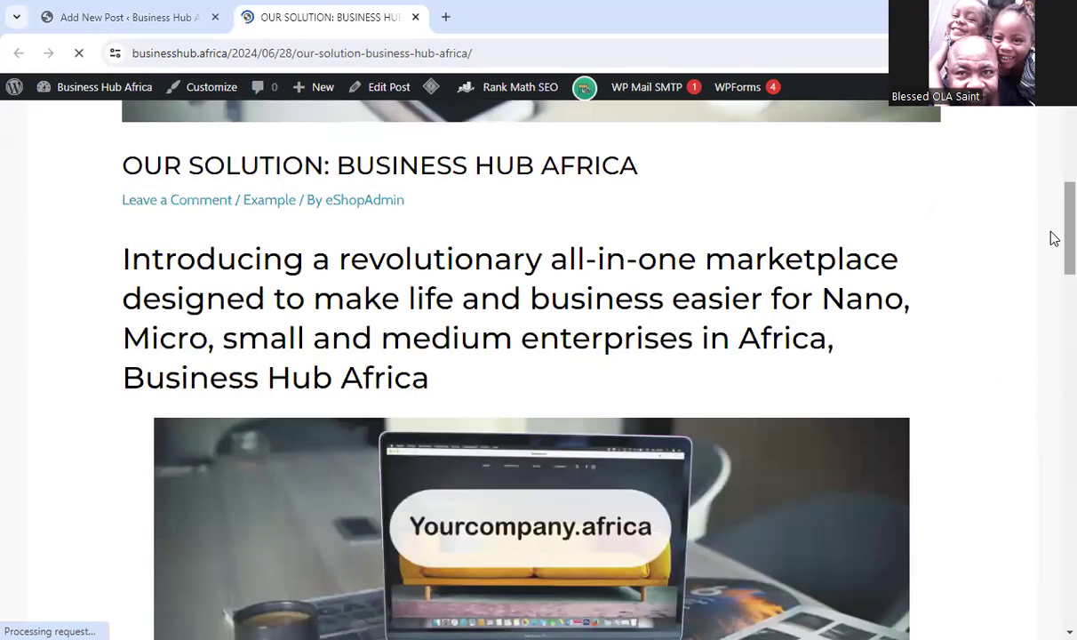
scroll(1052, 240, up, 2)
scroll(1051, 222, up, 3)
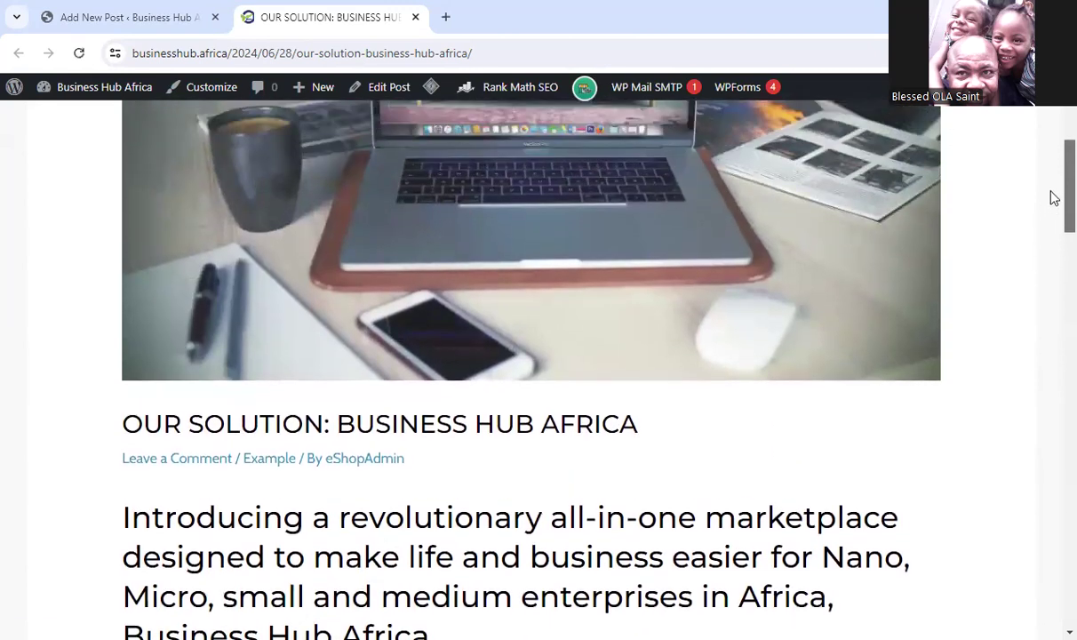
scroll(1052, 178, up, 5)
scroll(1052, 185, down, 8)
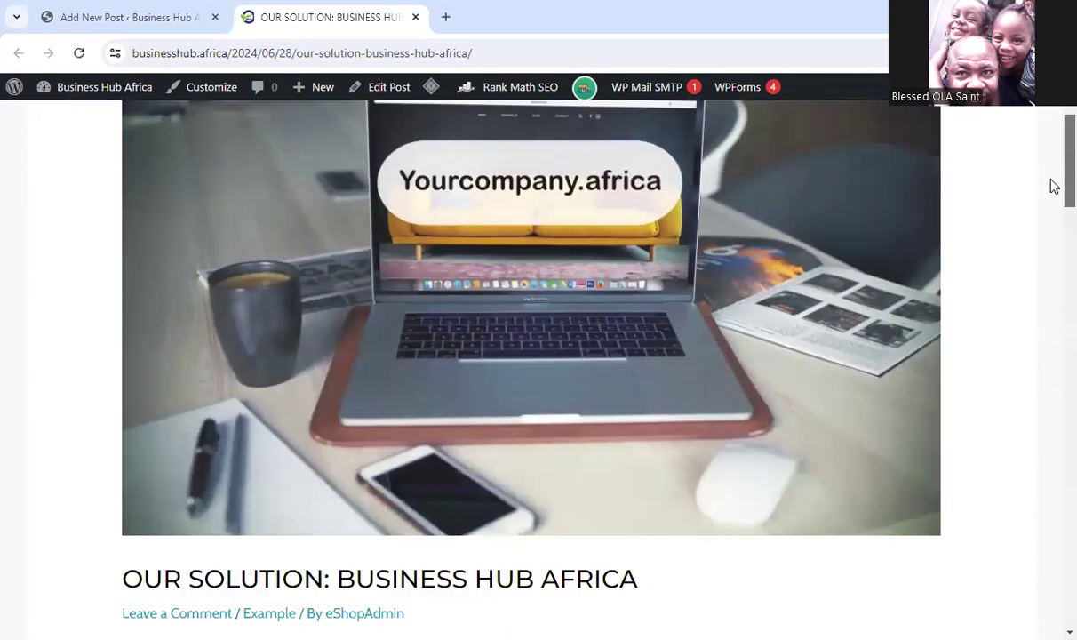
scroll(1051, 267, up, 6)
scroll(1052, 172, up, 4)
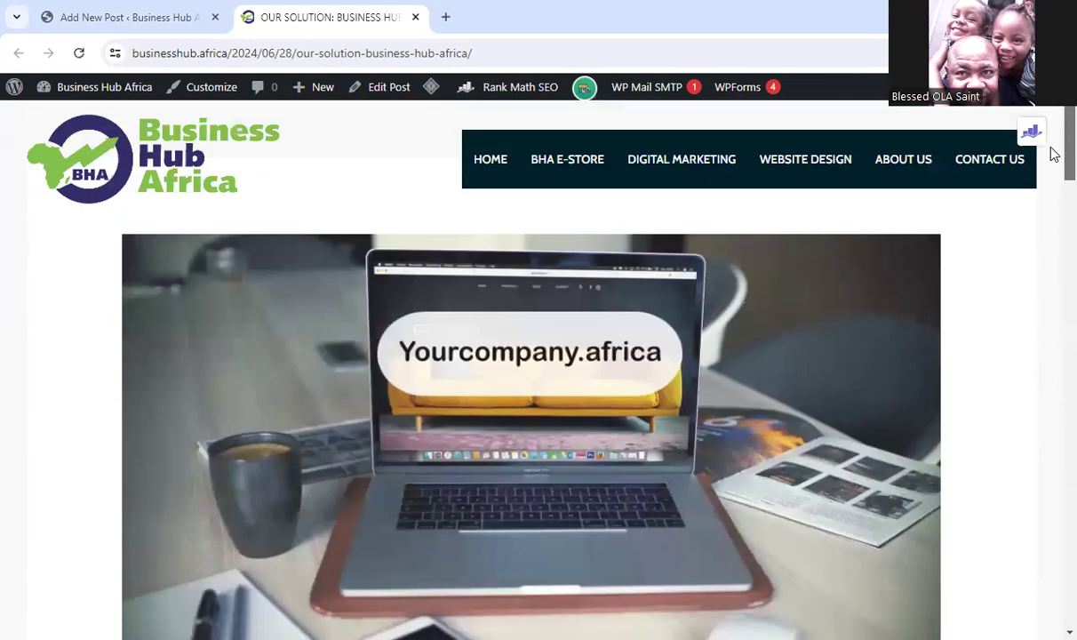
- Return to the post editor and delete the laptop image block between the introductory heading and the article text
click(157, 28)
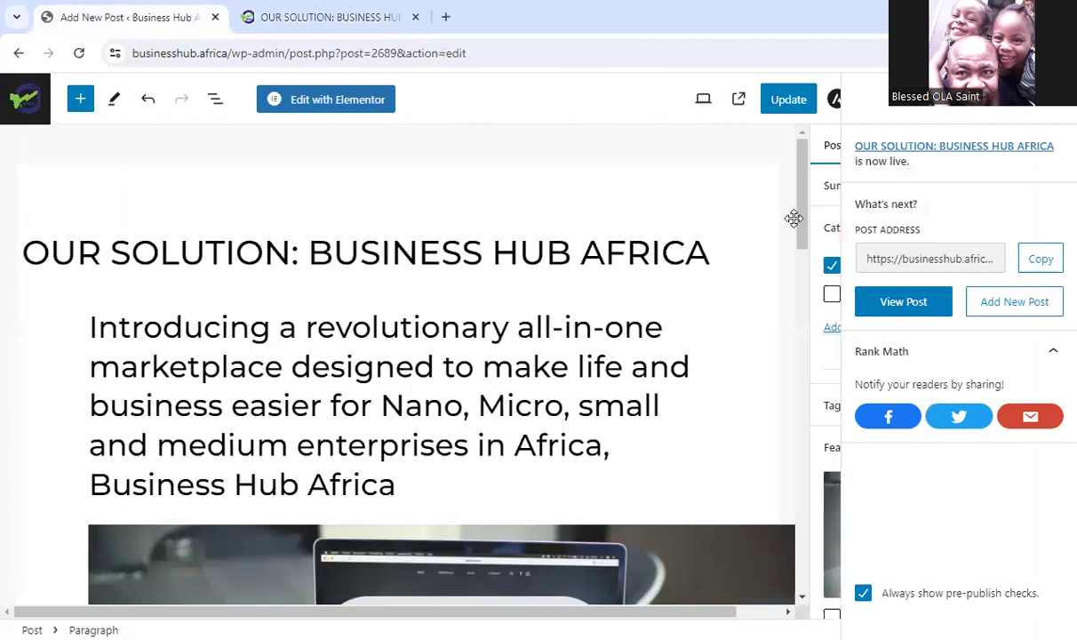
drag(804, 211, 818, 279)
click(385, 339)
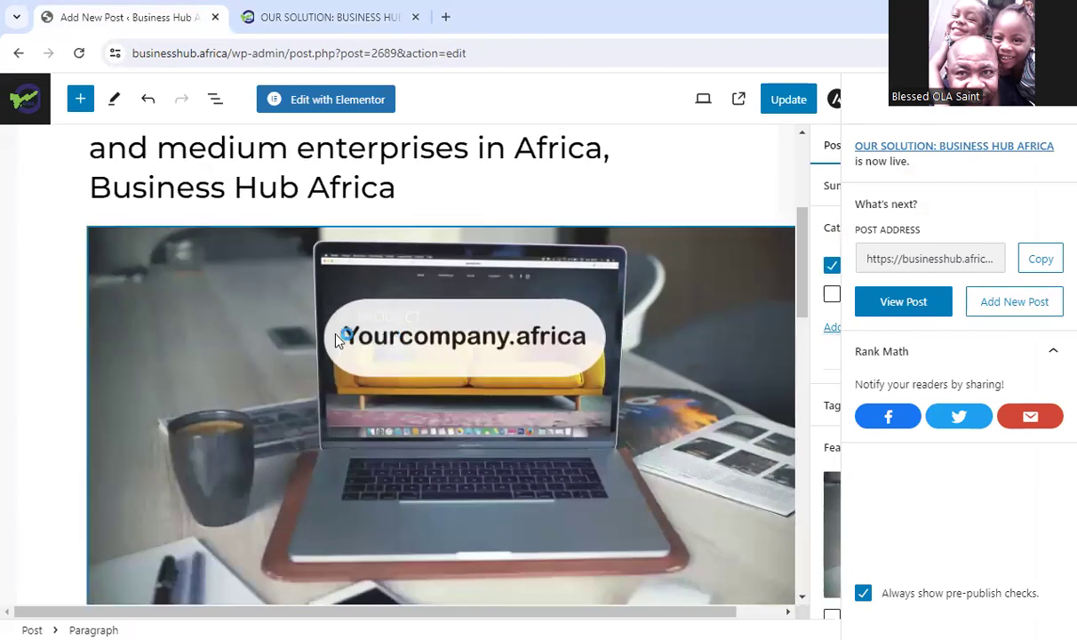
drag(801, 241, 819, 335)
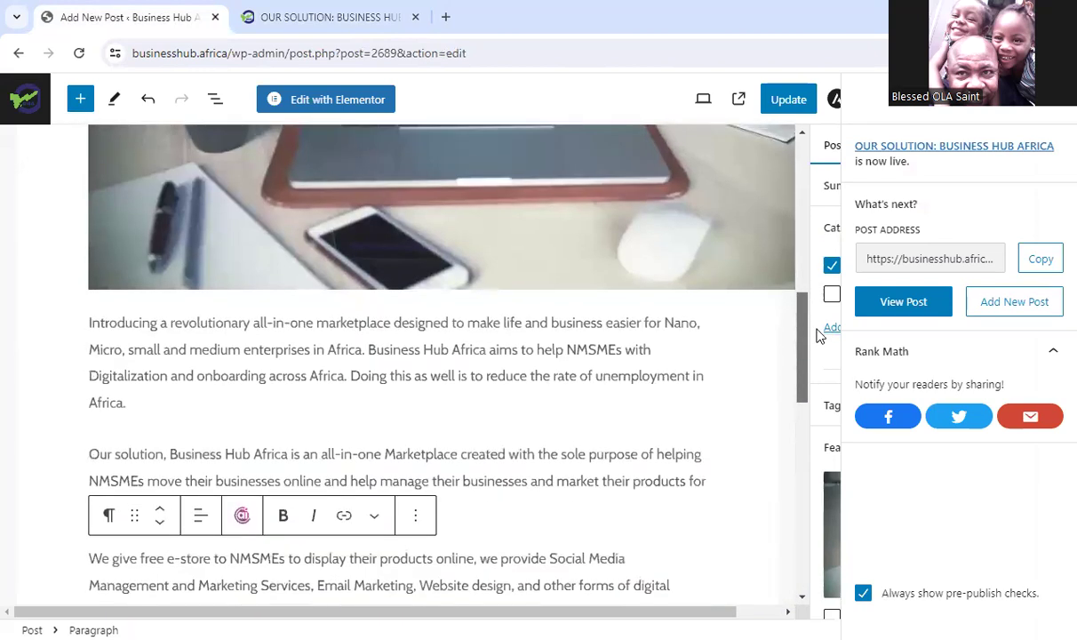
drag(818, 331, 802, 270)
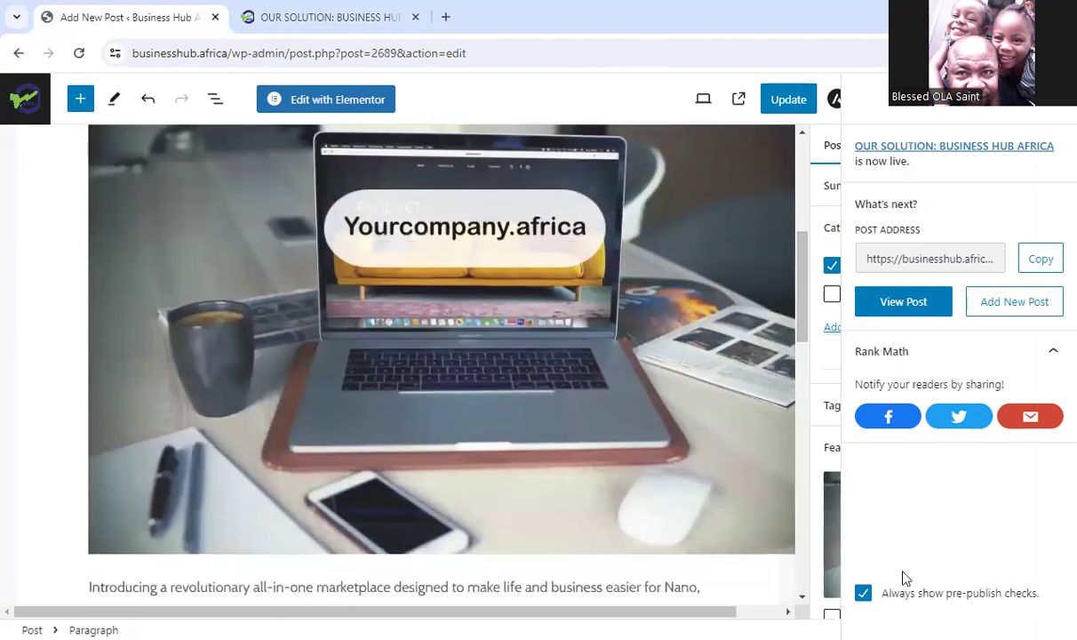
click(785, 526)
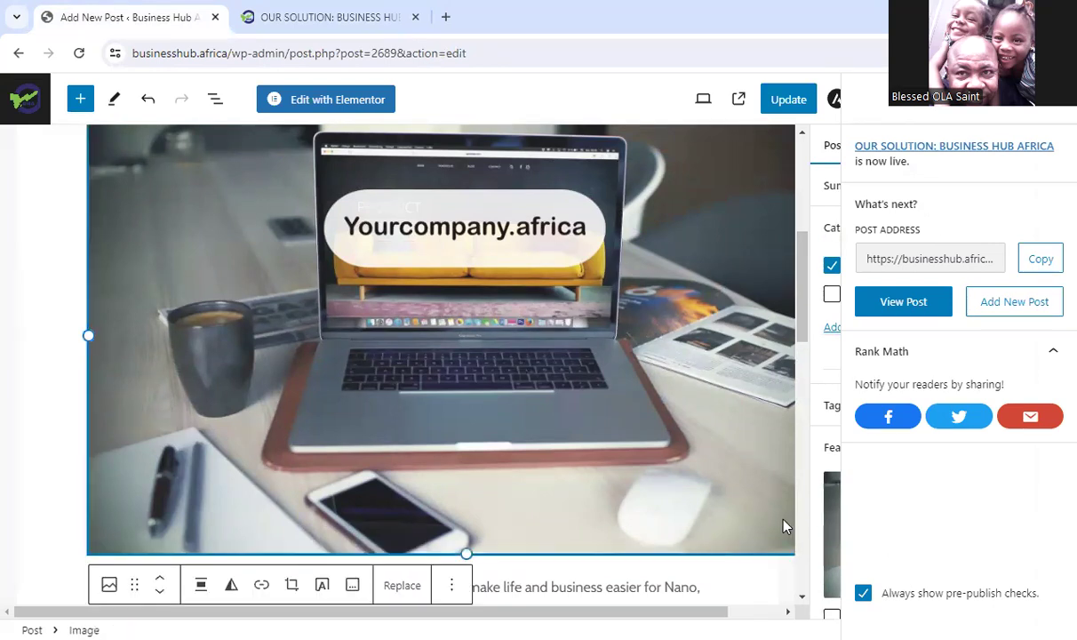
click(453, 590)
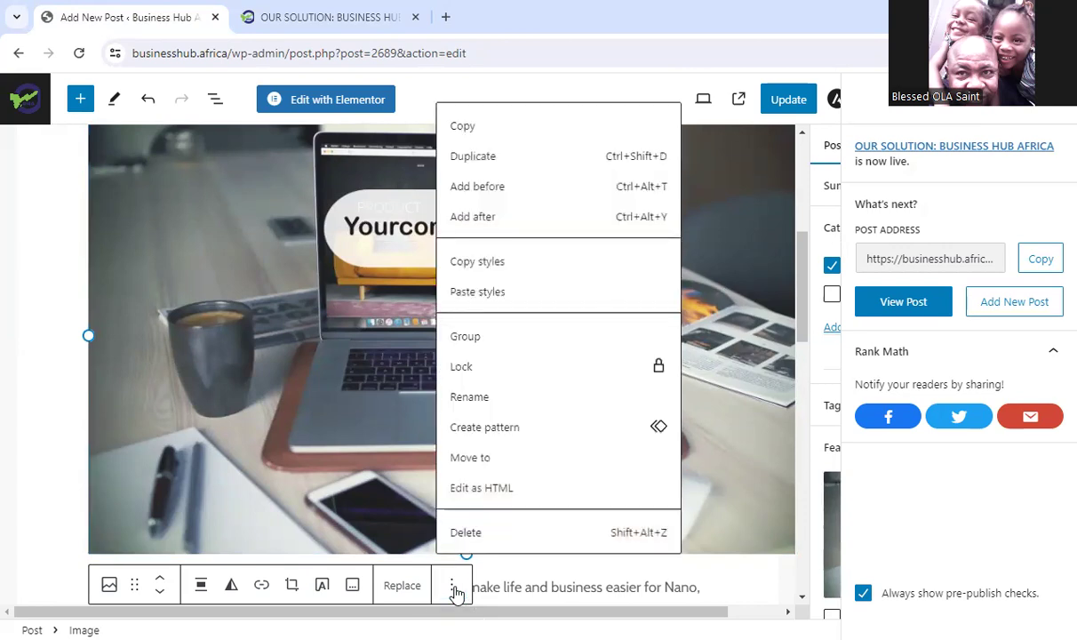
click(471, 538)
- Update the published post with the edited content
scroll(794, 484, down, 10)
drag(846, 549, 818, 116)
click(789, 105)
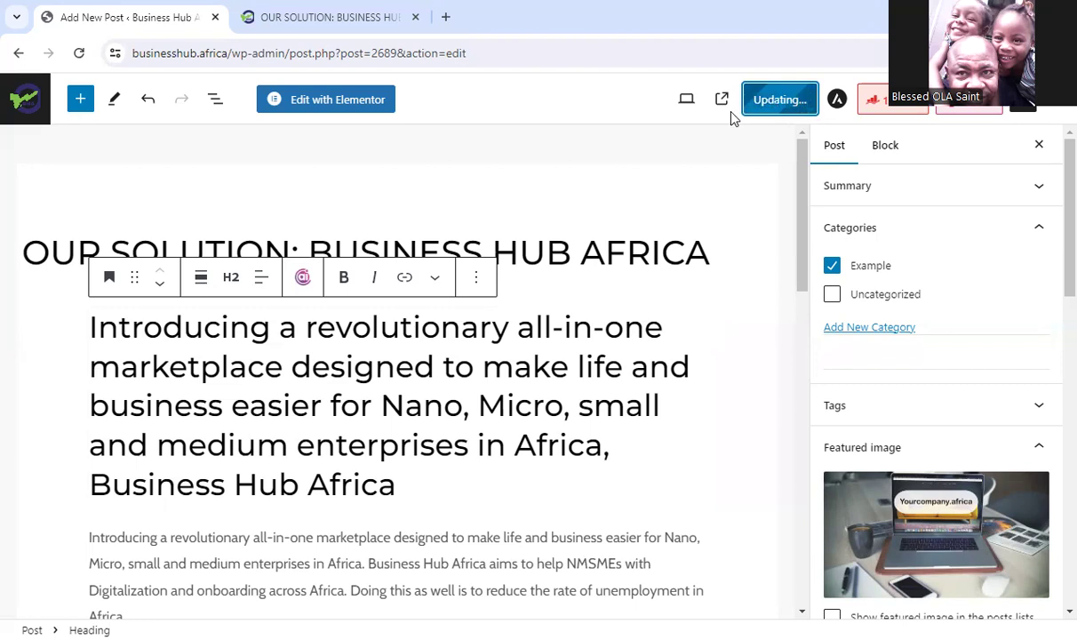
- Reload the live post and examine the page from the featured image down through the article to the comment section
click(302, 18)
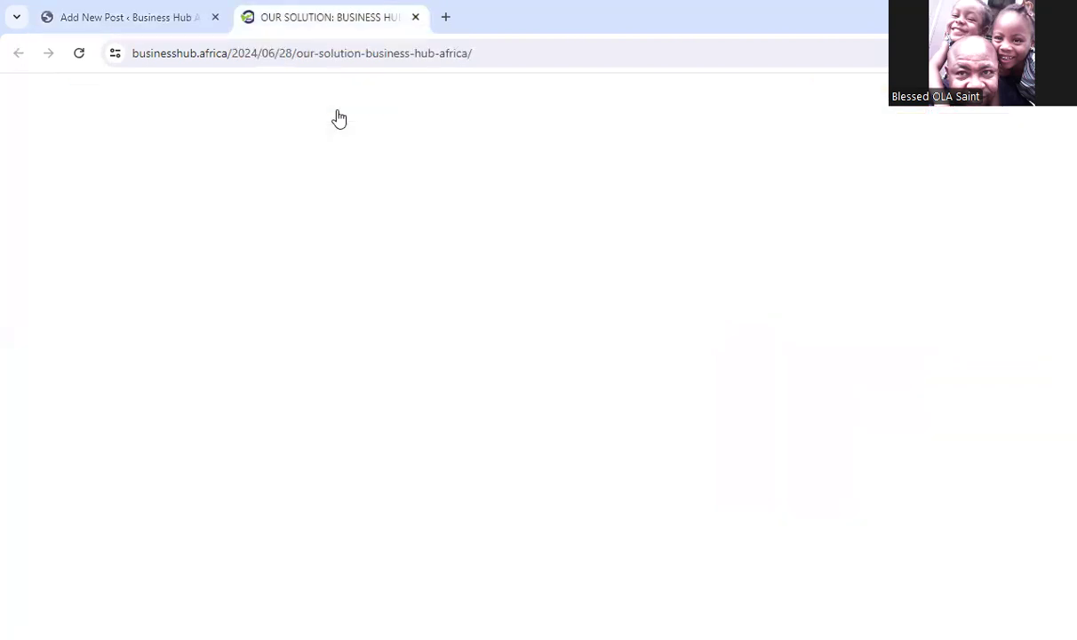
click(79, 55)
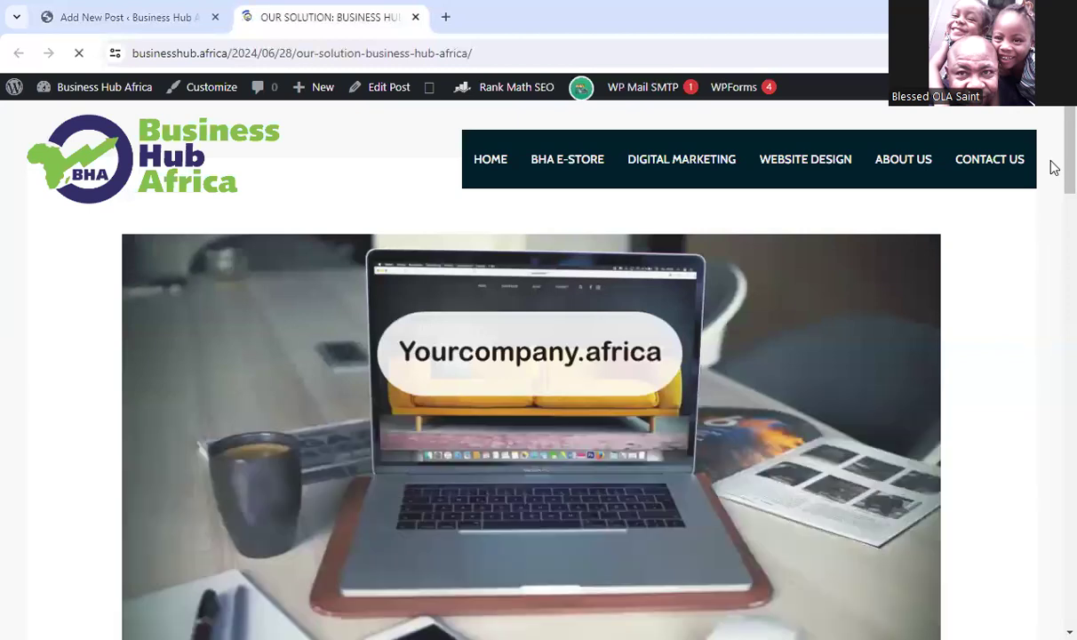
scroll(1051, 186, down, 3)
scroll(1051, 231, down, 1)
drag(1050, 232, 1050, 266)
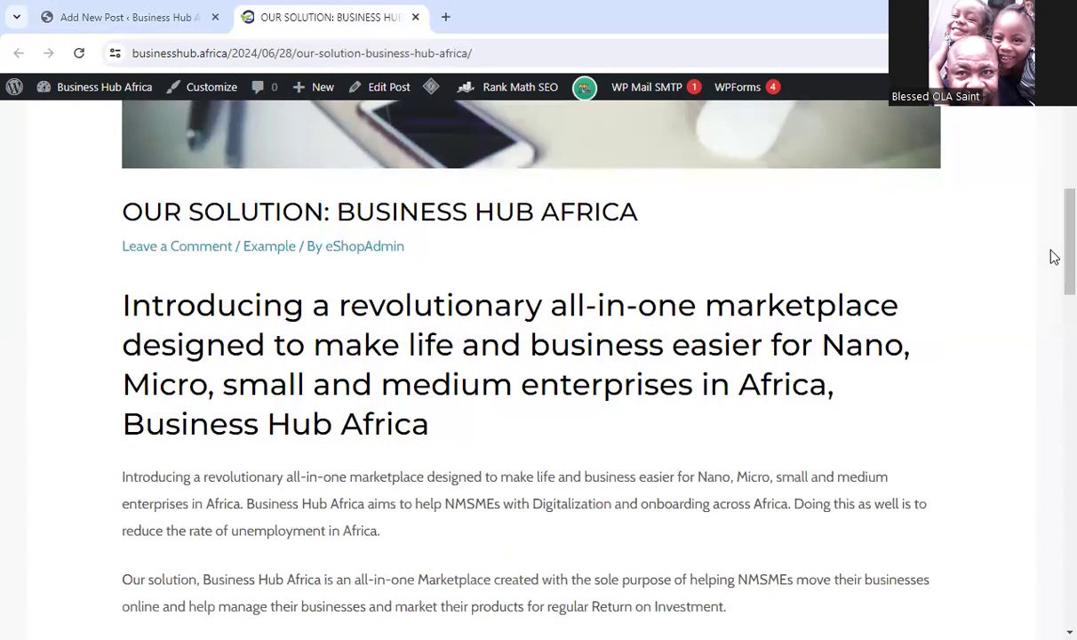
scroll(1054, 267, down, 3)
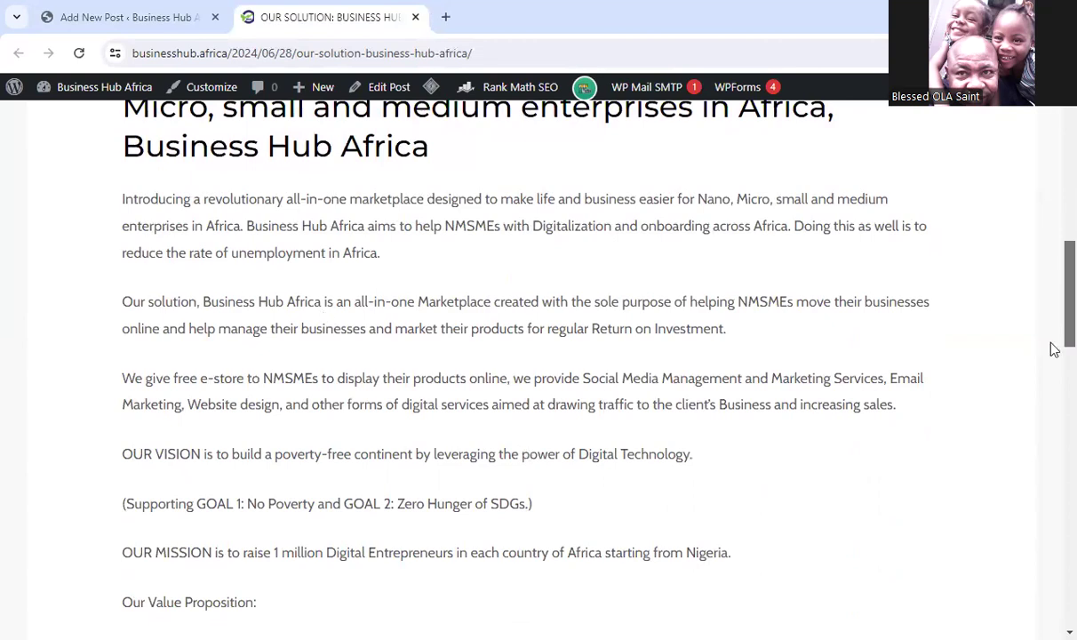
scroll(1054, 374, down, 6)
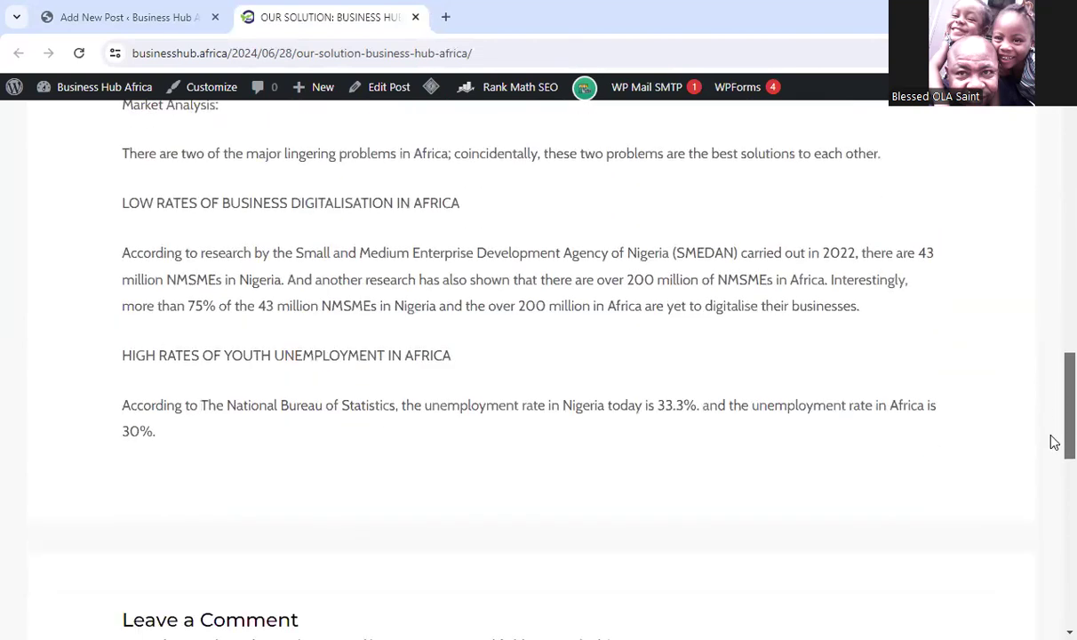
scroll(1054, 453, down, 6)
drag(1051, 524, 1033, 155)
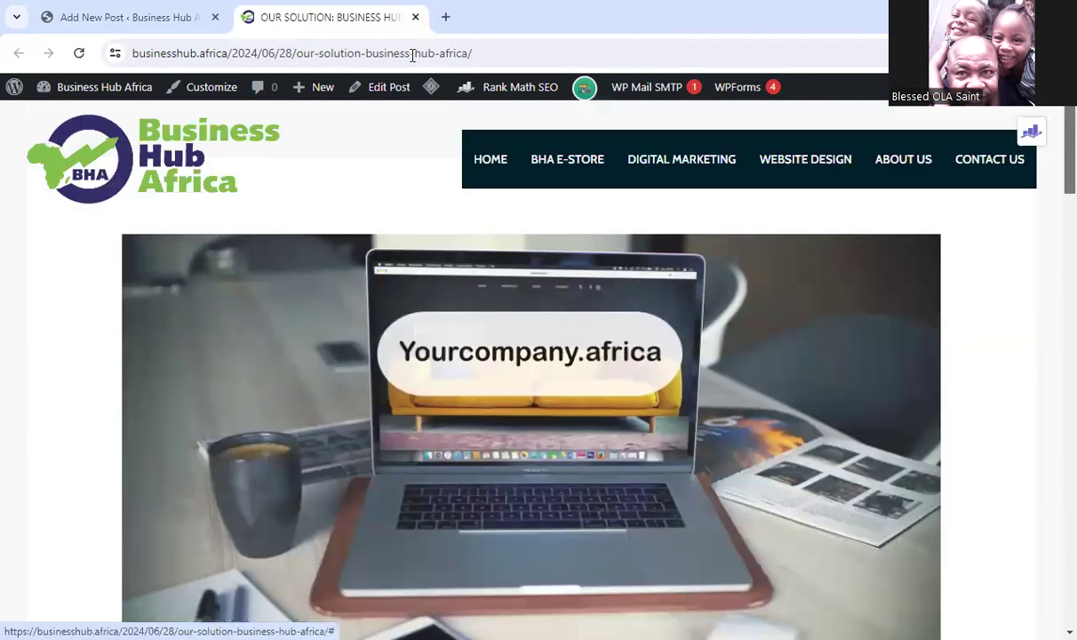
- Return to the post editor and change the introductory "Introducing a revolutionary all-in-one marketplace" heading to Heading 3
click(129, 20)
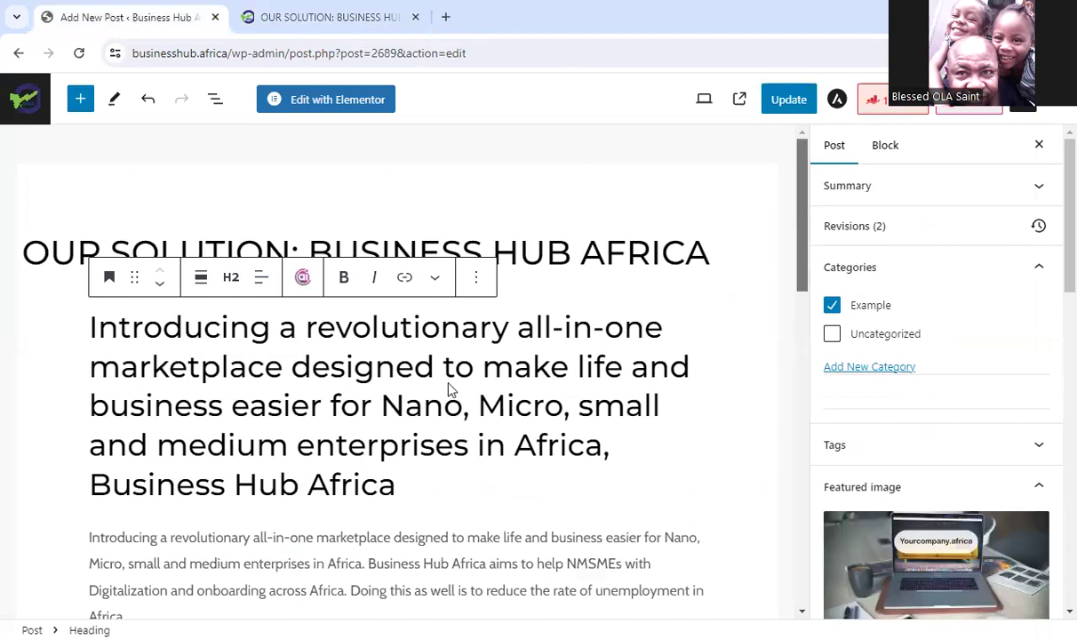
scroll(449, 389, down, 2)
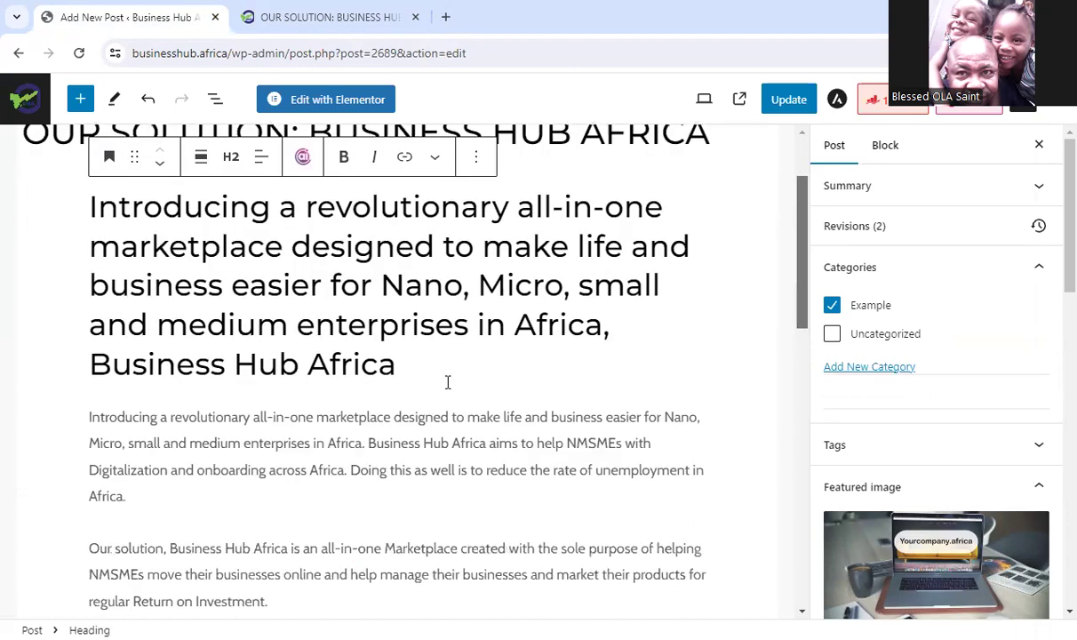
click(328, 284)
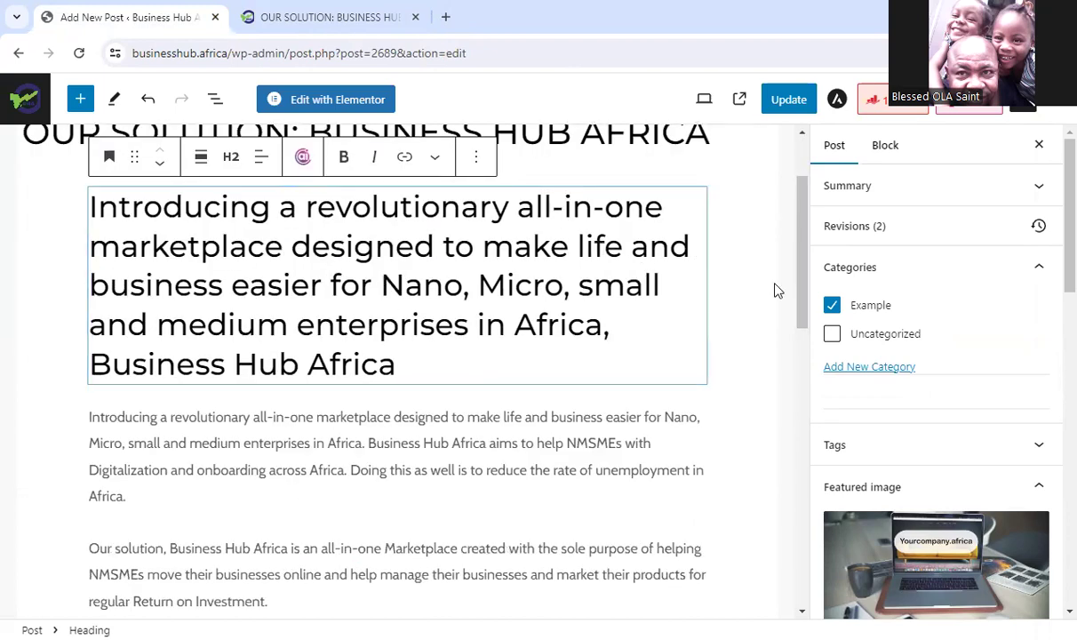
drag(806, 288, 800, 248)
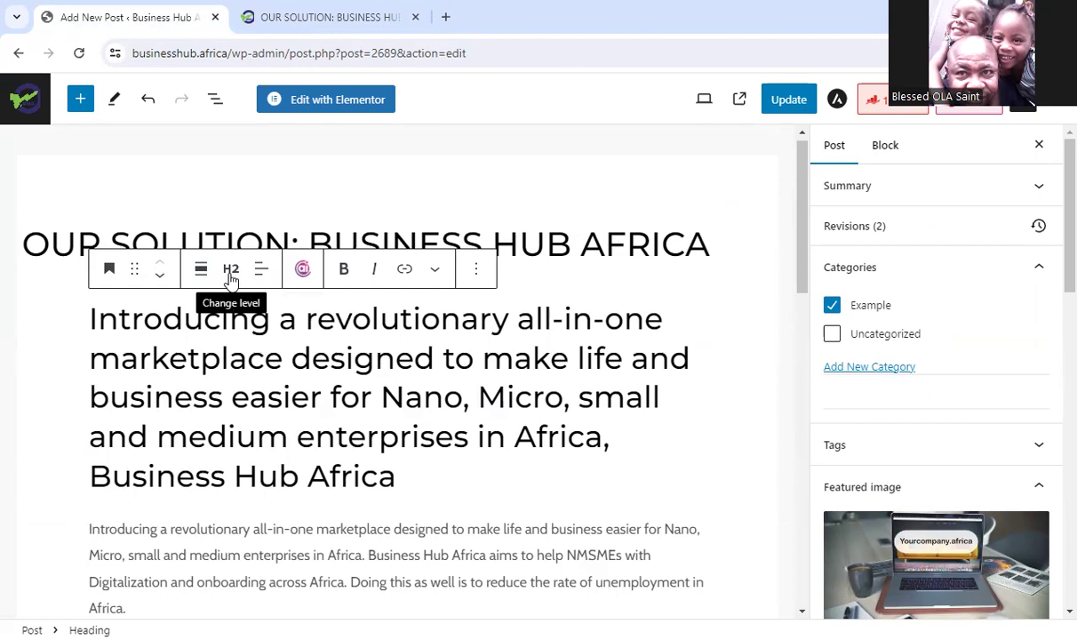
click(240, 329)
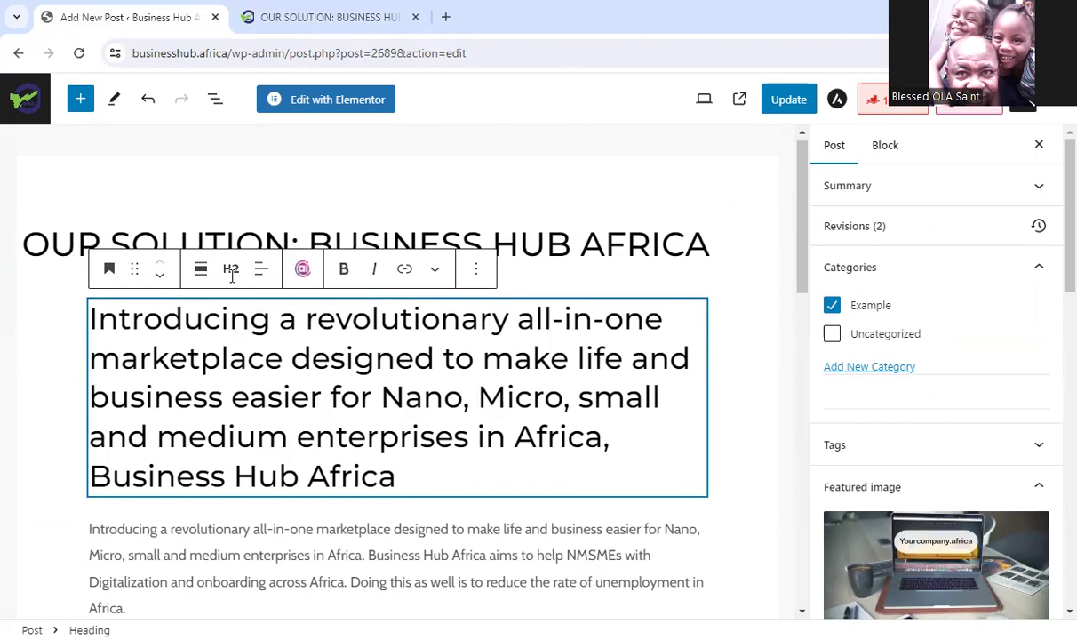
key(ctrl+a)
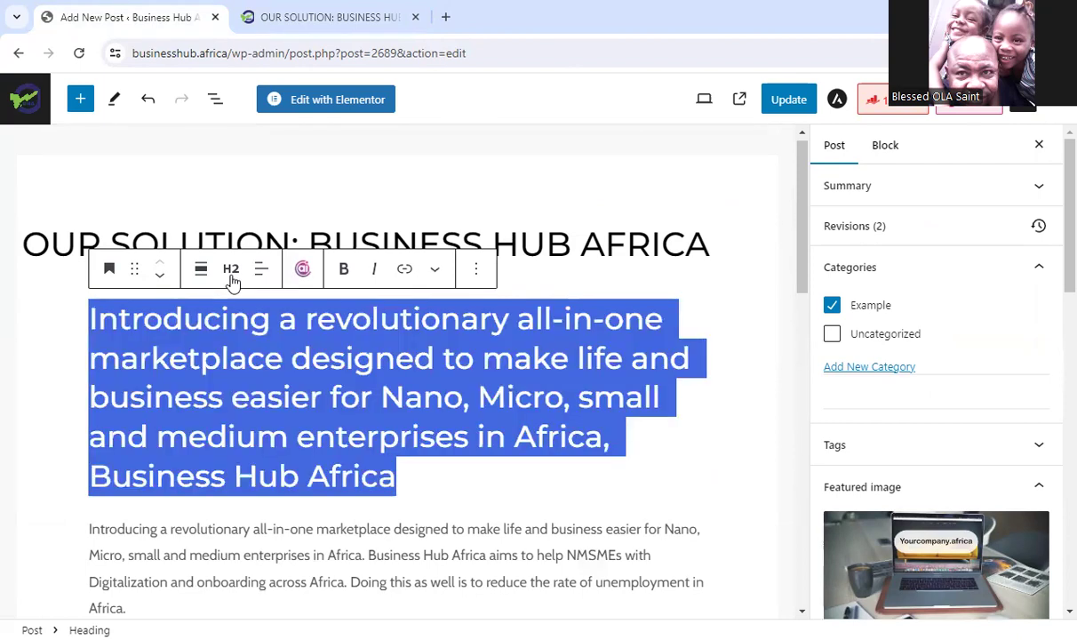
click(231, 272)
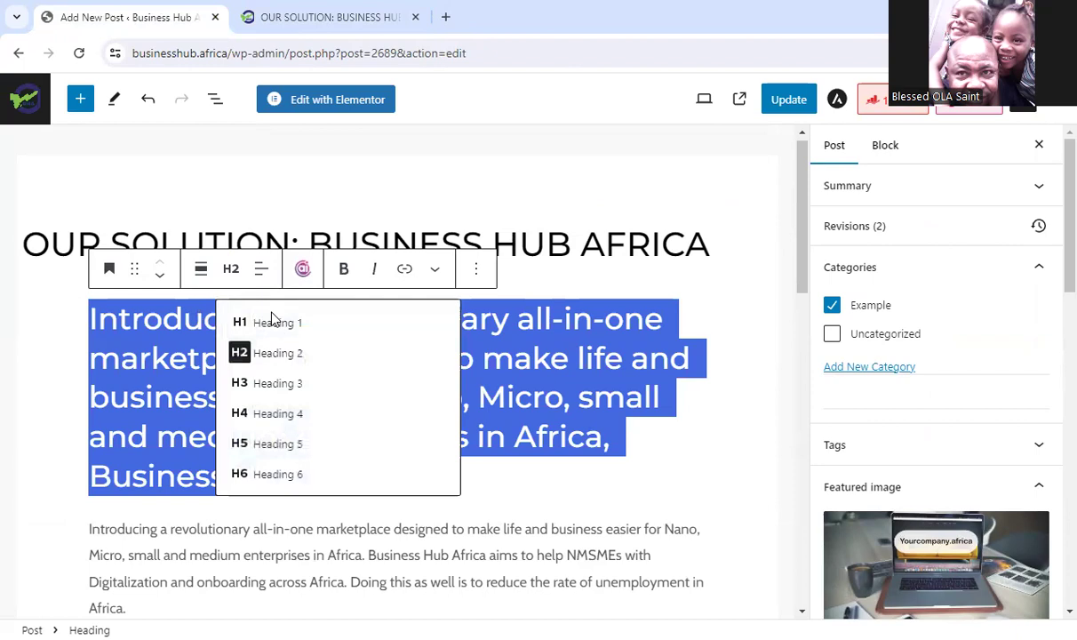
click(280, 386)
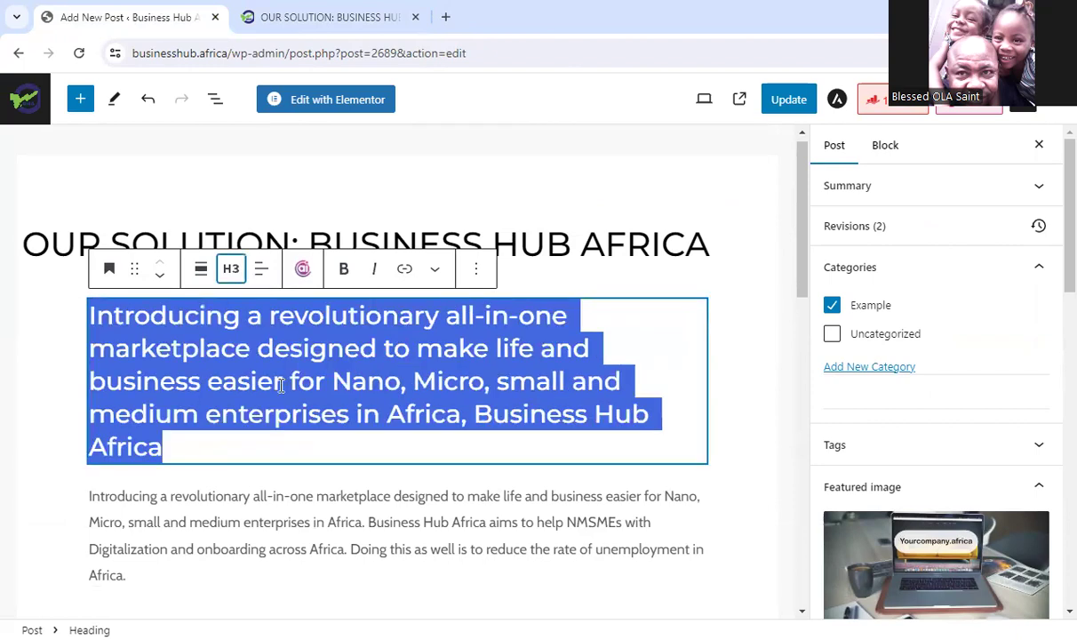
- Try Heading 4 on the introductory "Introducing a revolutionary all-in-one marketplace" heading and return it to Heading 3
click(230, 268)
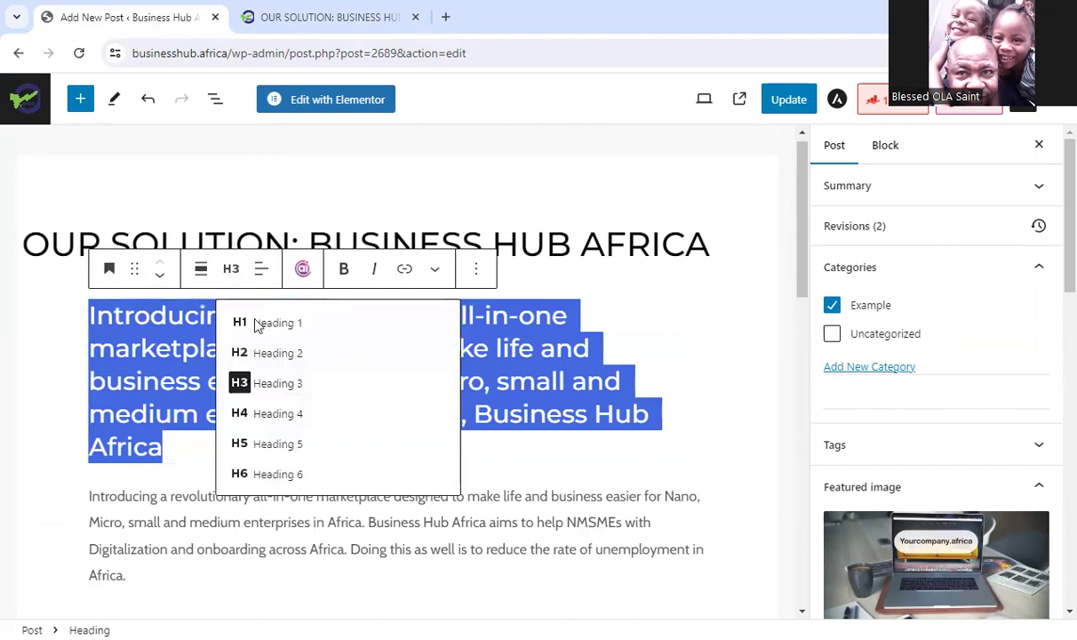
click(281, 415)
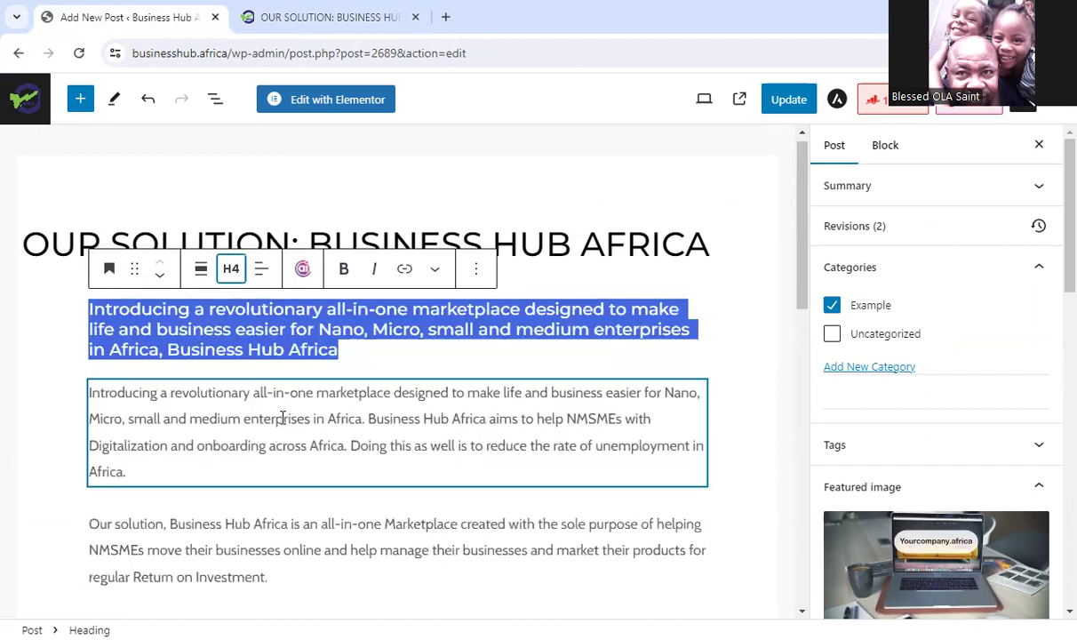
click(233, 271)
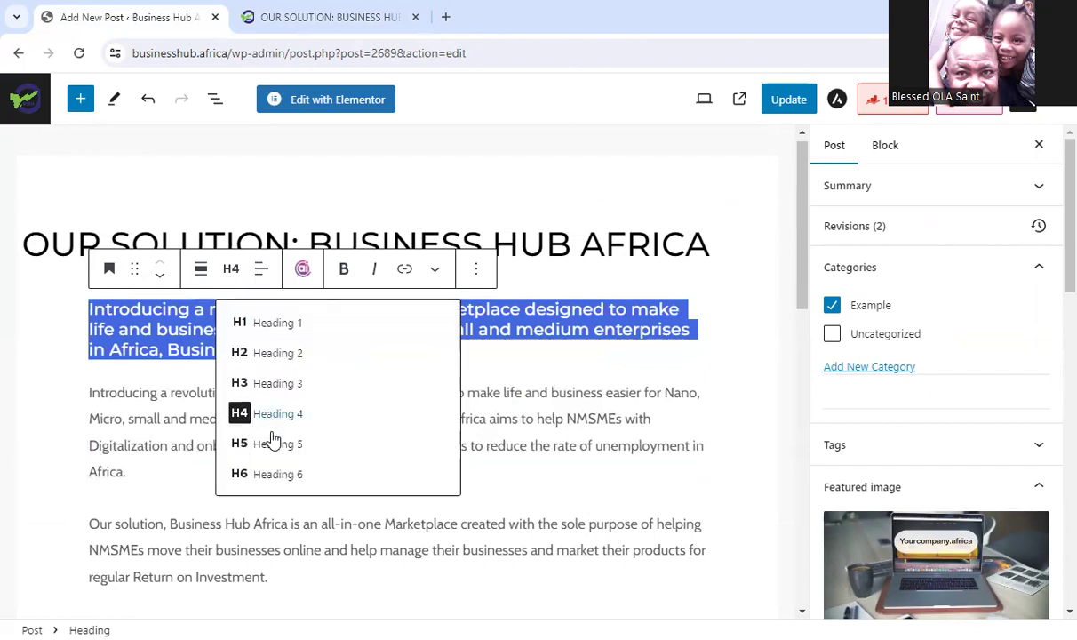
click(267, 383)
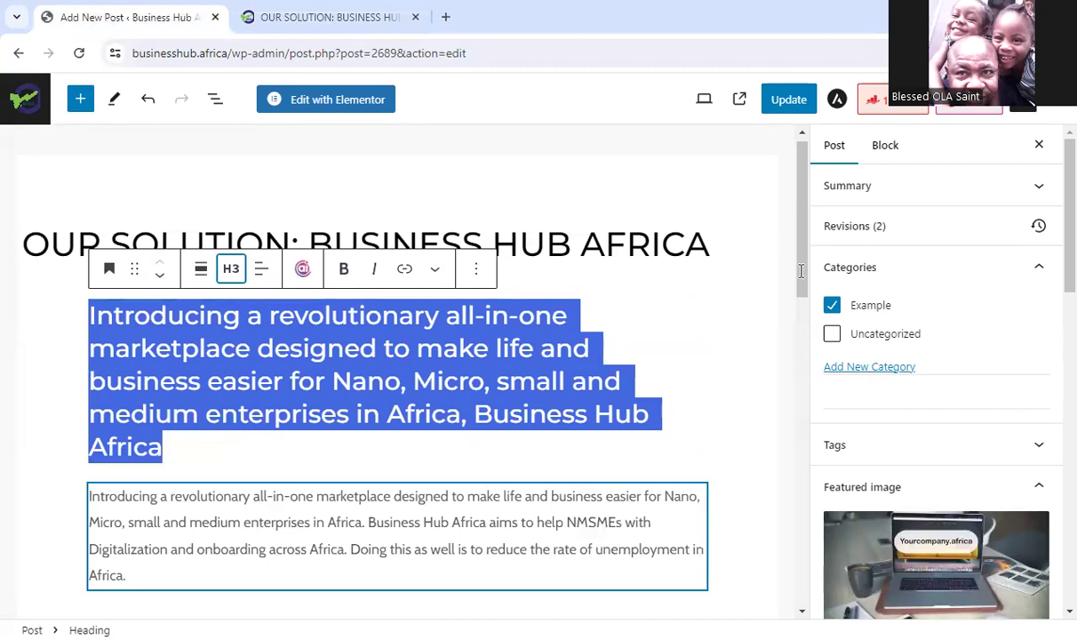
- Select all article paragraphs below the introductory heading and examine the block options available for the combined selection
click(538, 530)
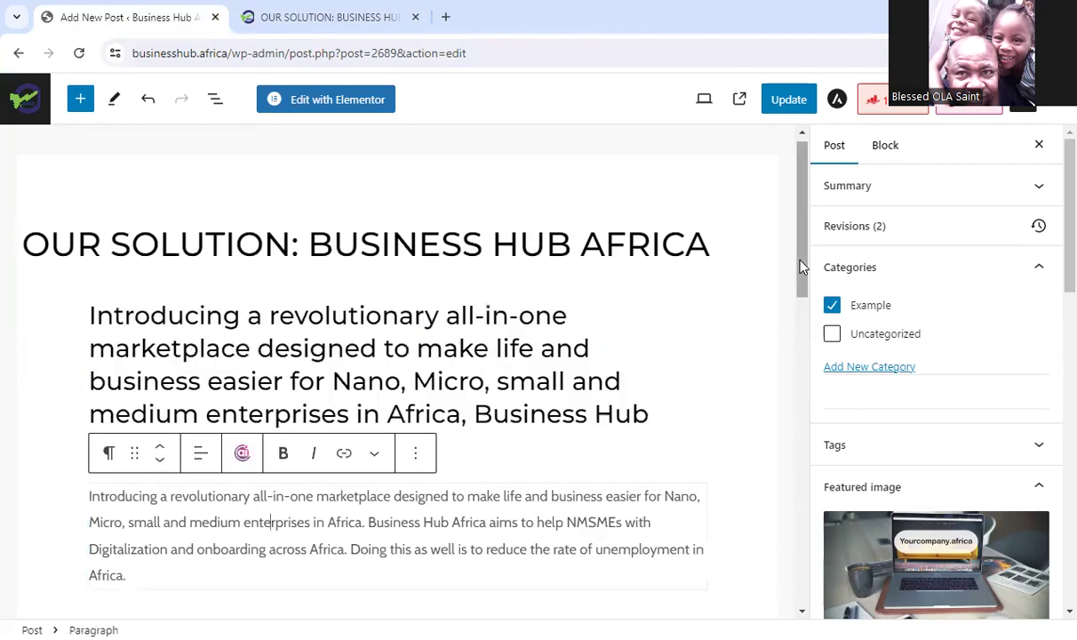
drag(800, 267, 811, 398)
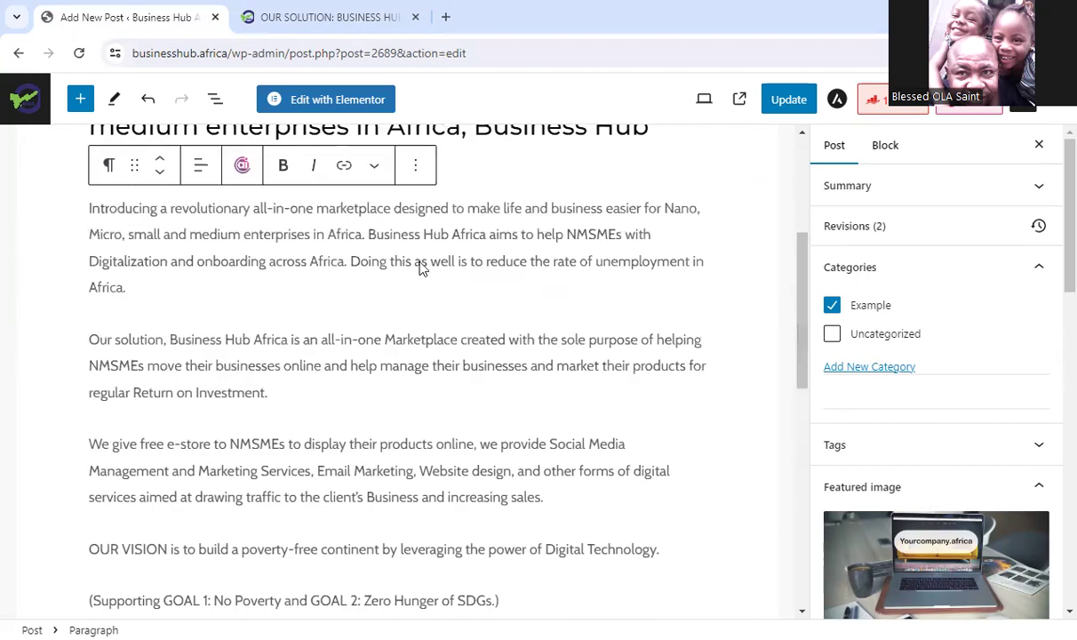
click(91, 206)
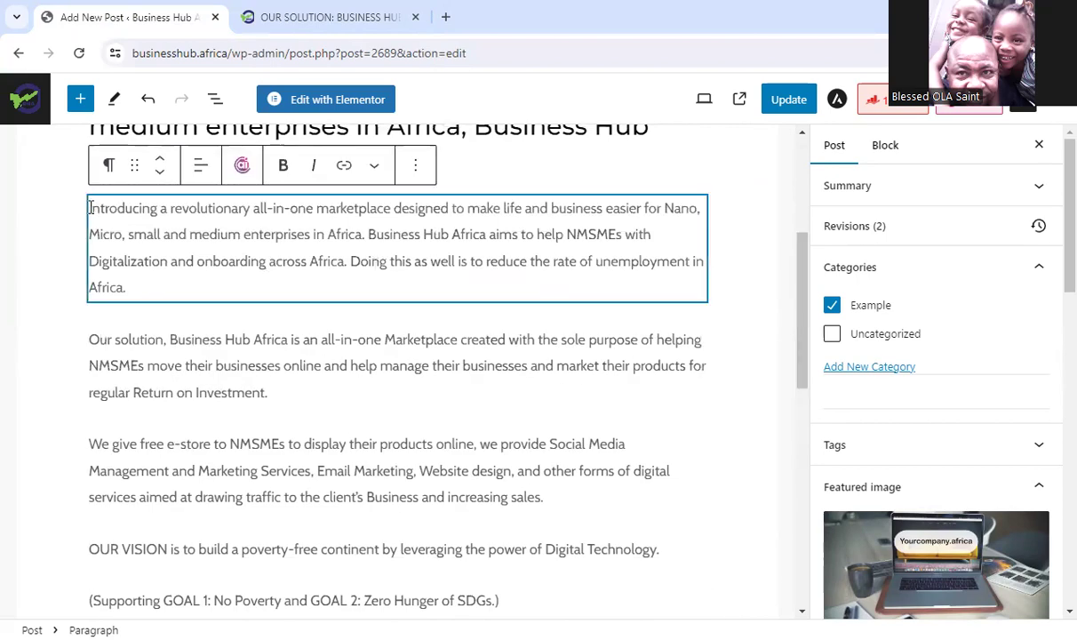
drag(92, 207, 289, 609)
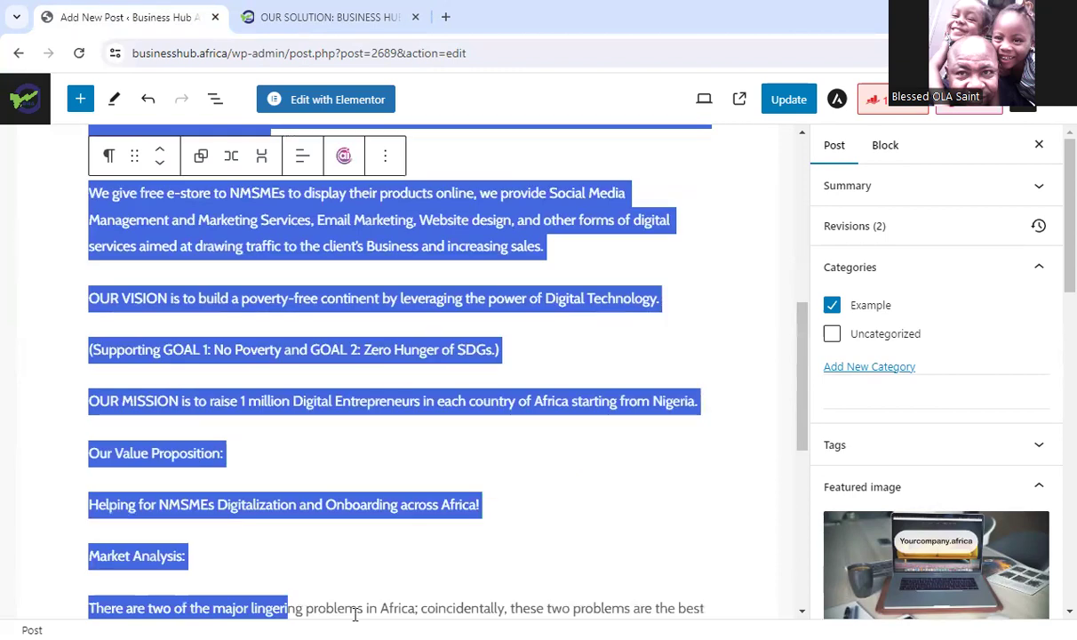
drag(355, 614, 363, 431)
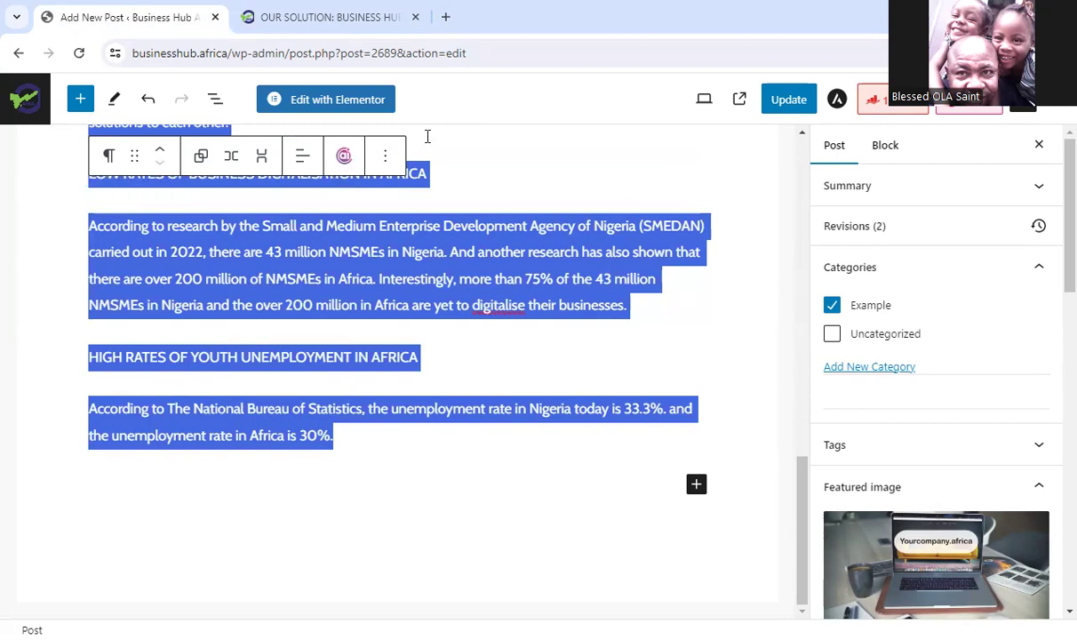
click(385, 160)
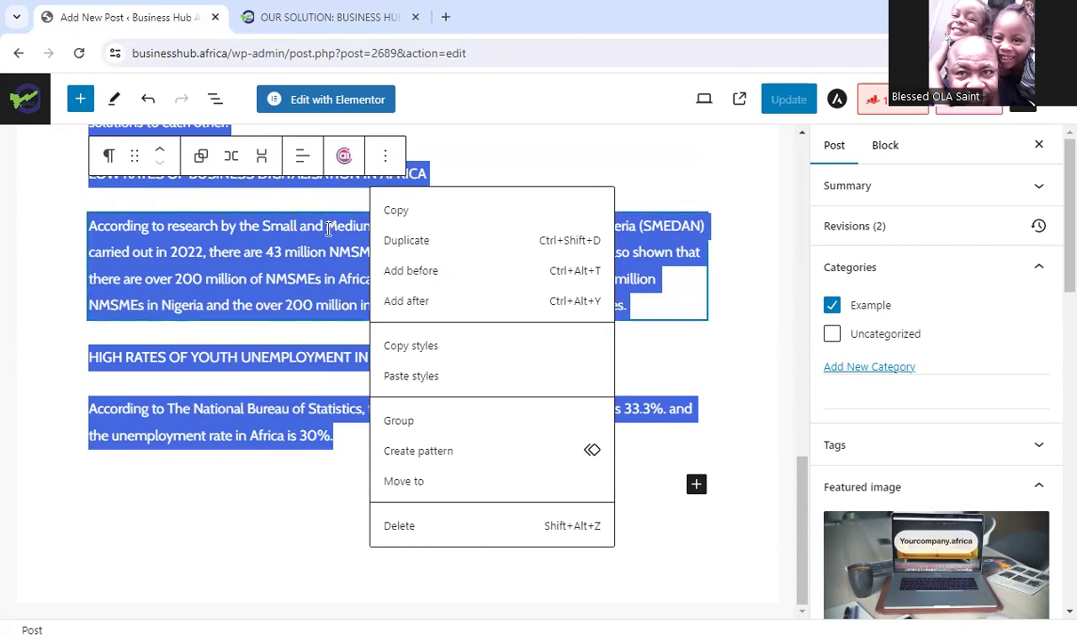
click(329, 228)
scroll(273, 163, up, 1)
click(327, 329)
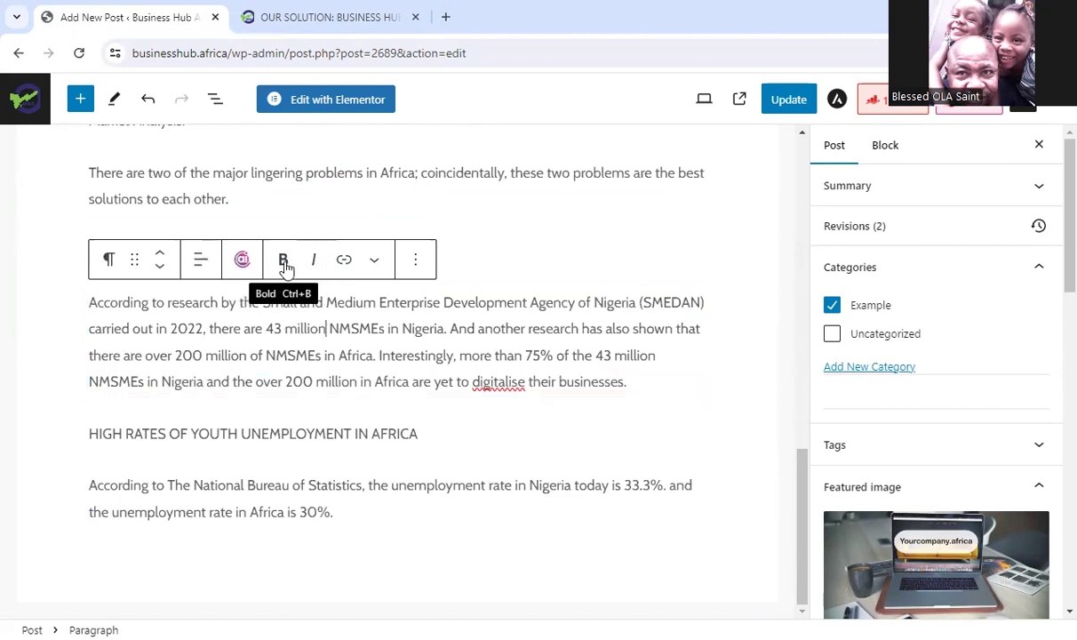
- Examine the extra text formatting, block options and transform choices for the paragraph about the SMEDAN research
click(374, 262)
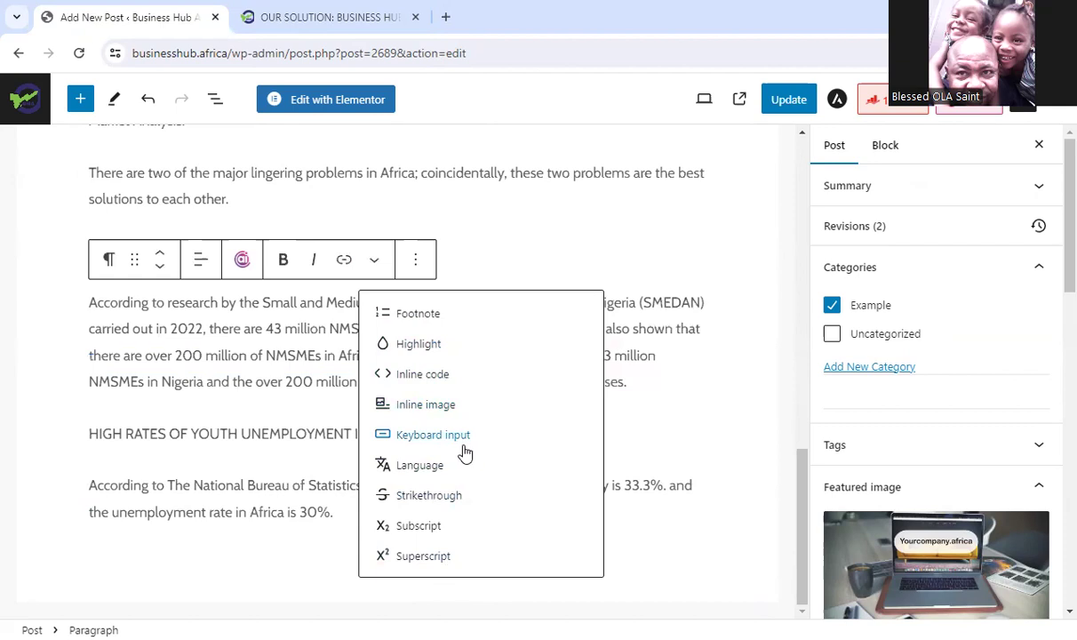
click(416, 261)
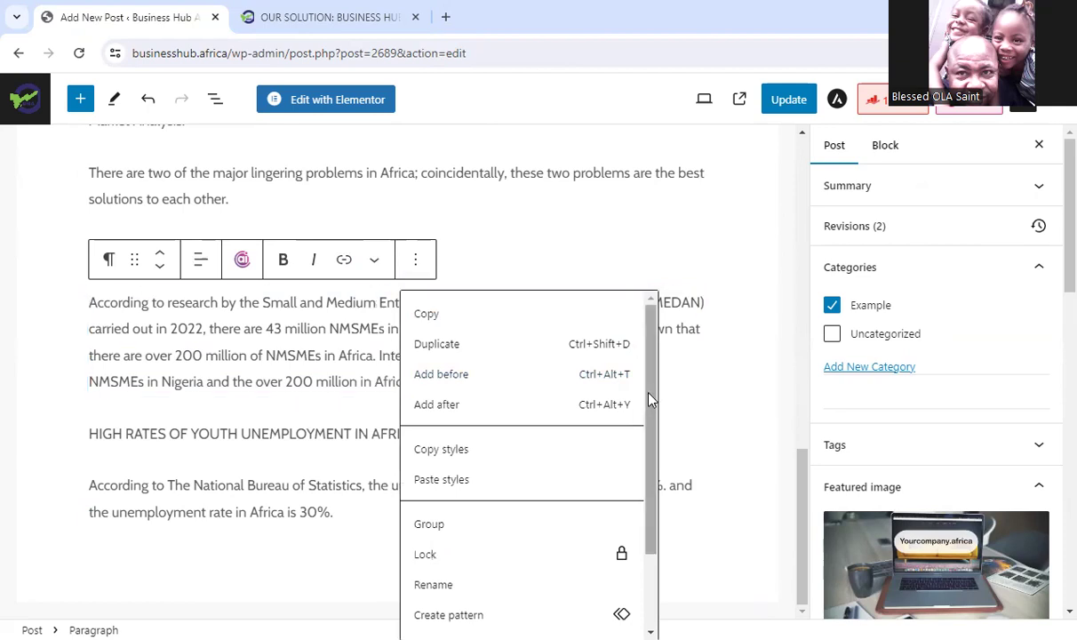
drag(649, 401, 648, 428)
click(183, 364)
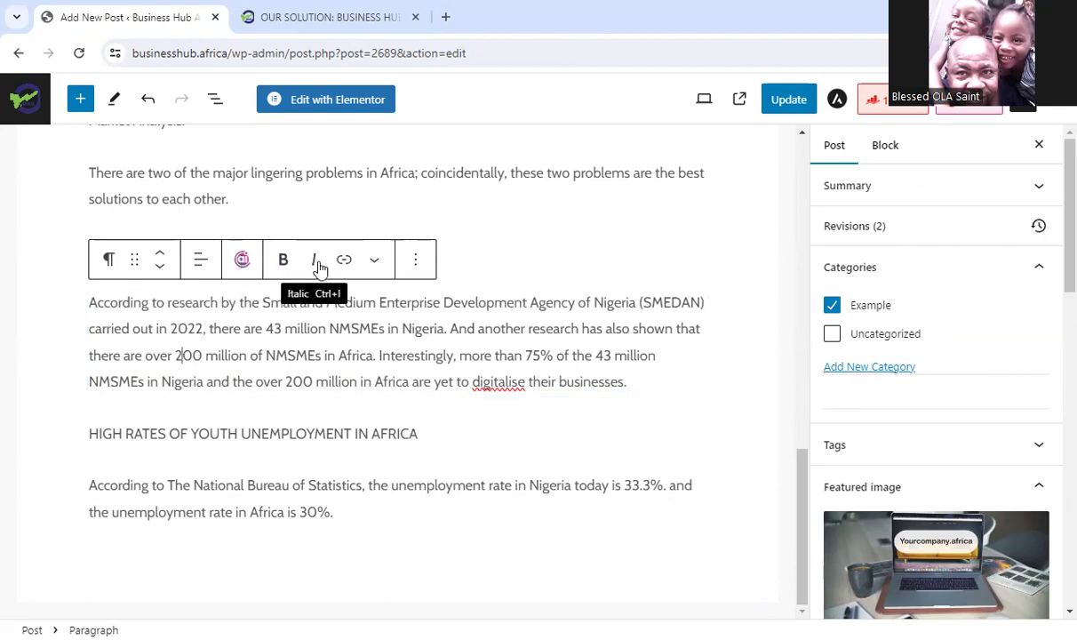
click(375, 263)
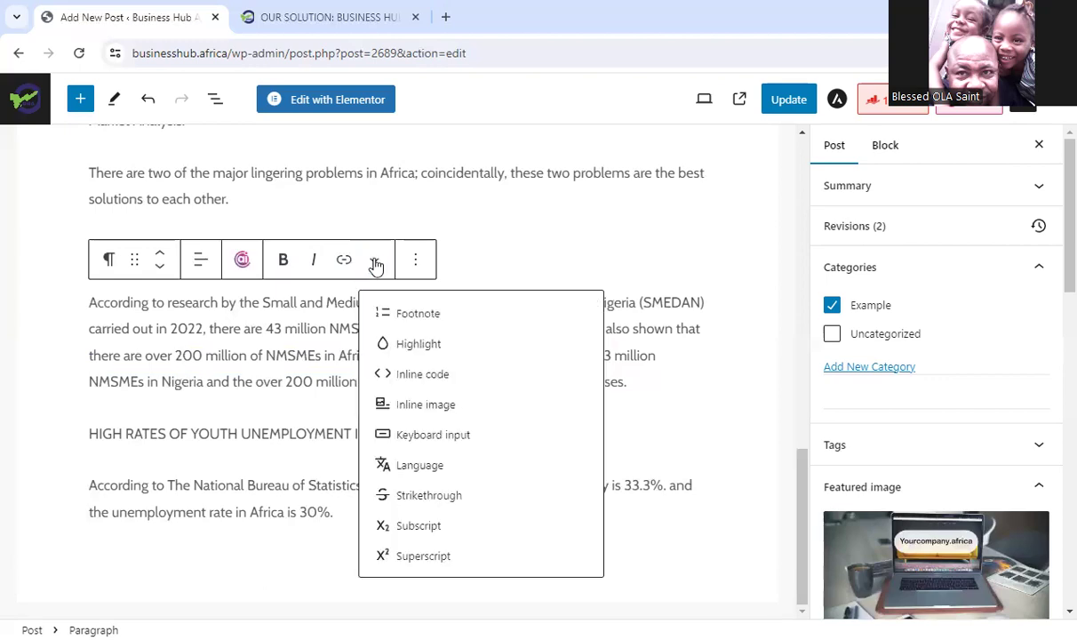
click(376, 263)
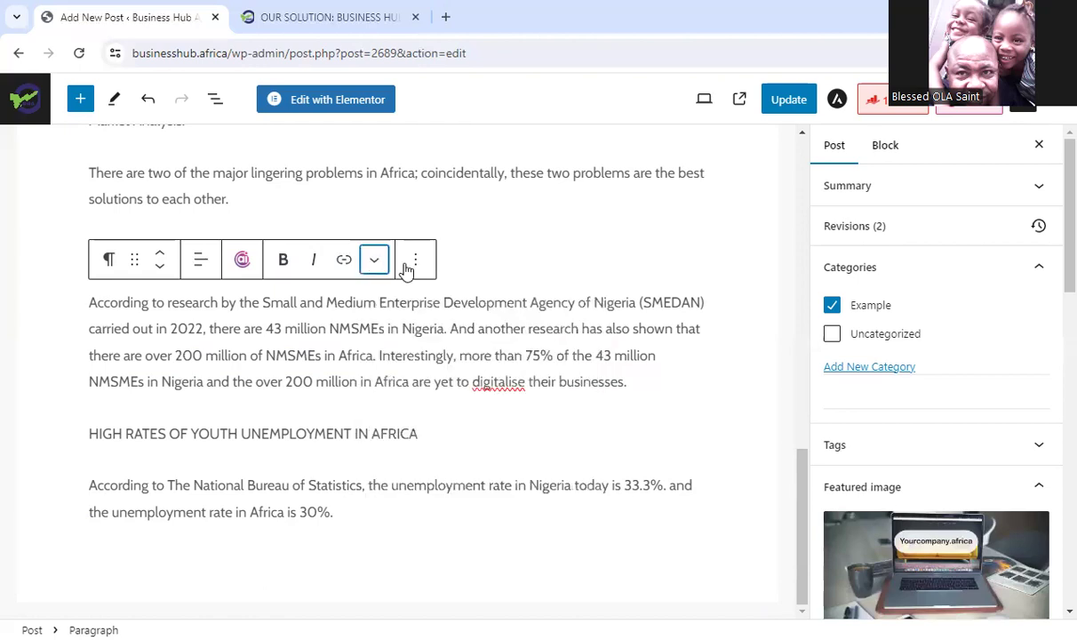
click(107, 260)
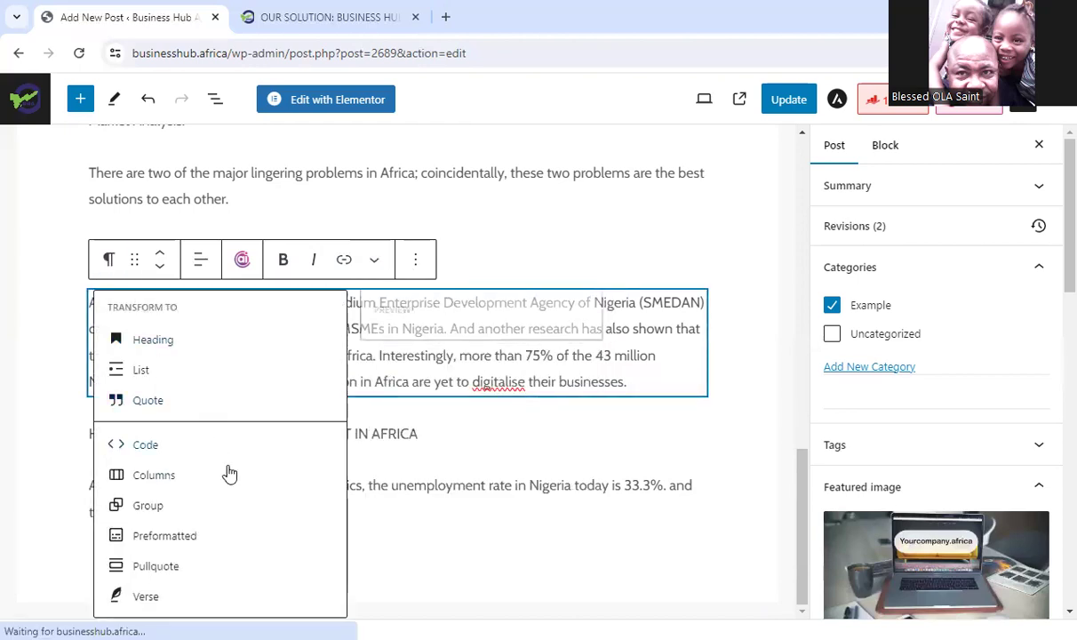
click(514, 561)
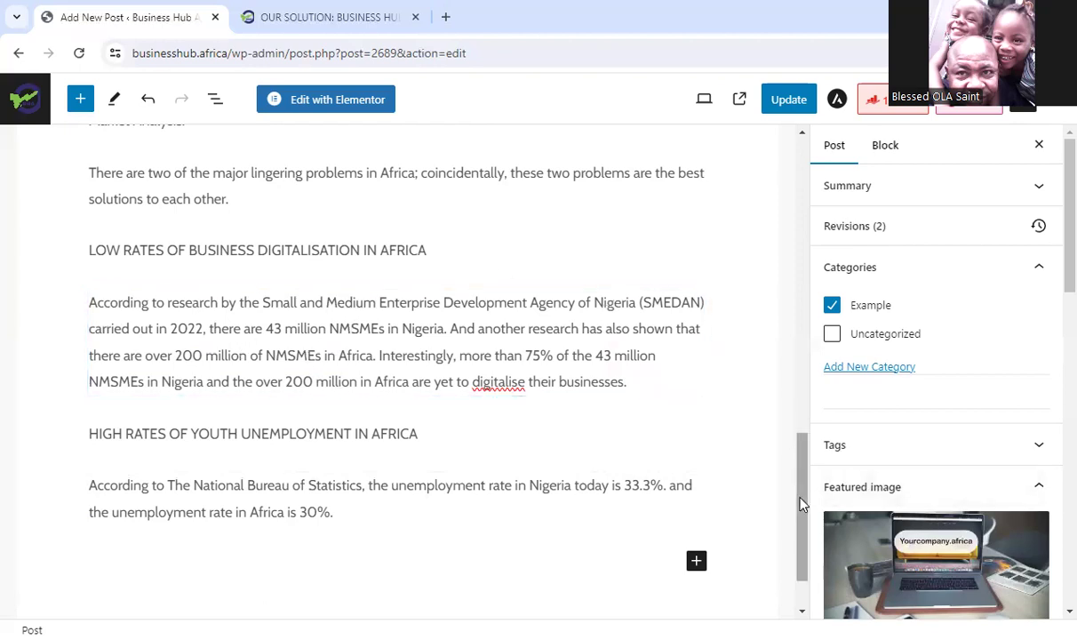
- Update the published post with the revised heading level and reload its live page
drag(800, 505, 783, 205)
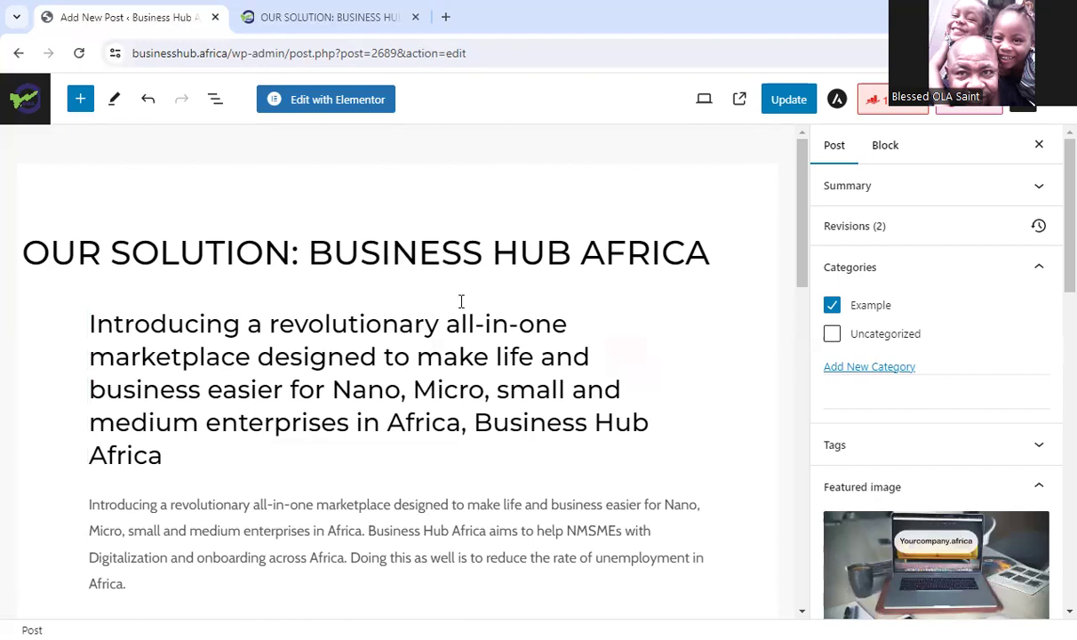
click(790, 113)
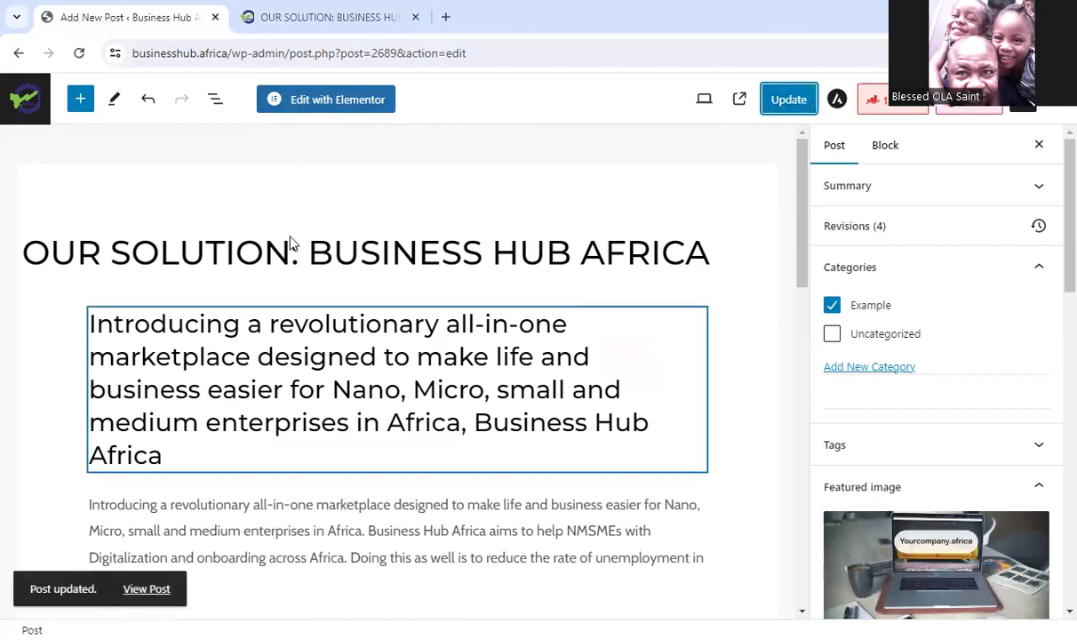
click(351, 17)
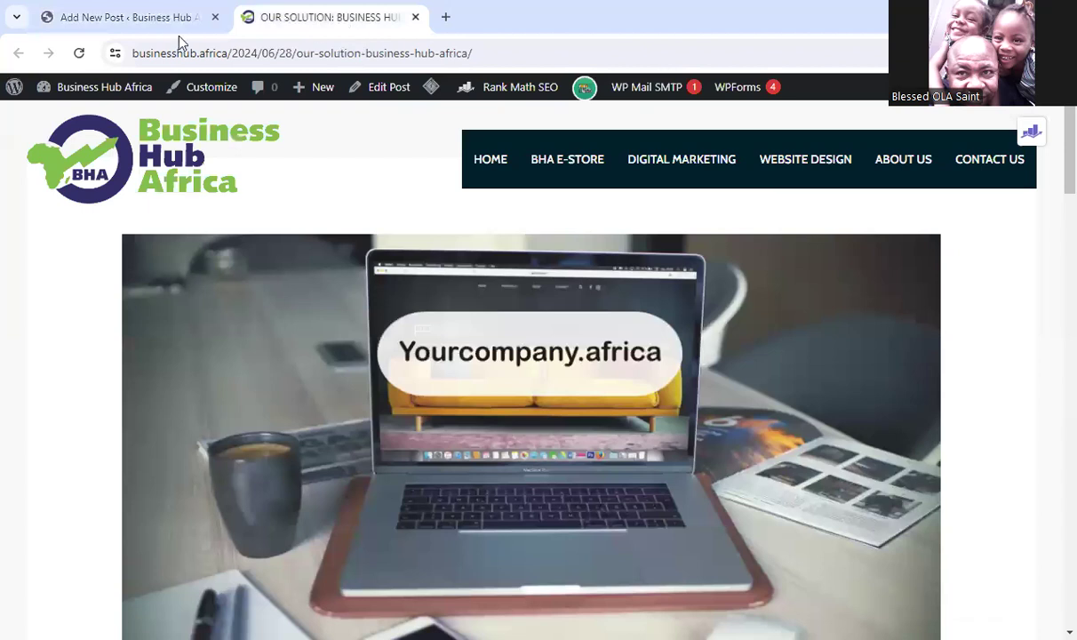
key(F5)
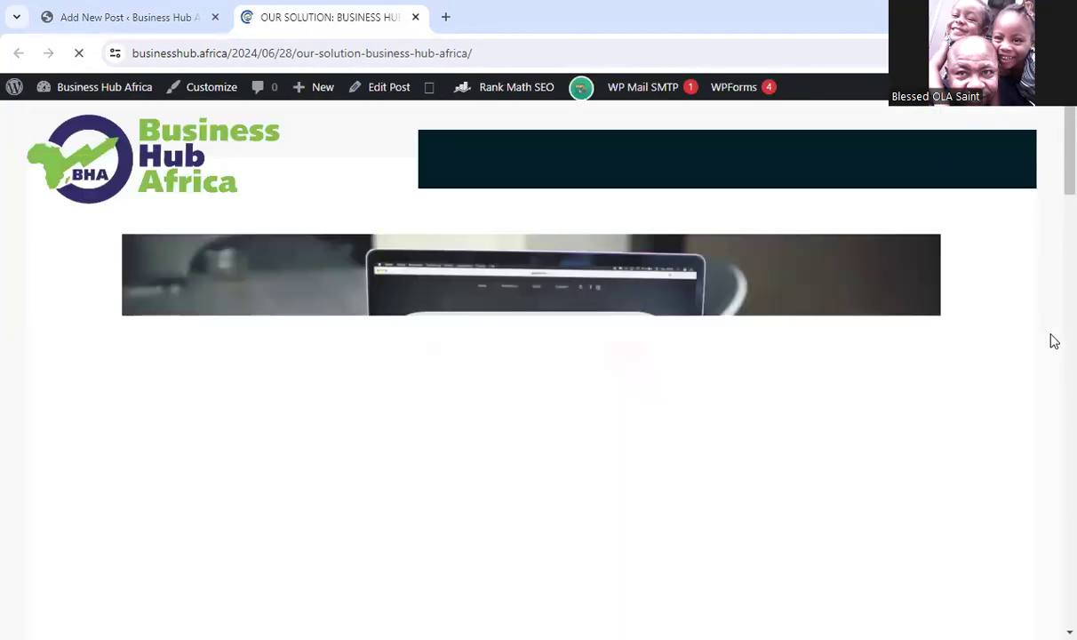
- Examine the reloaded live post from the featured image through the heading and article text to the comment section
scroll(1053, 277, down, 7)
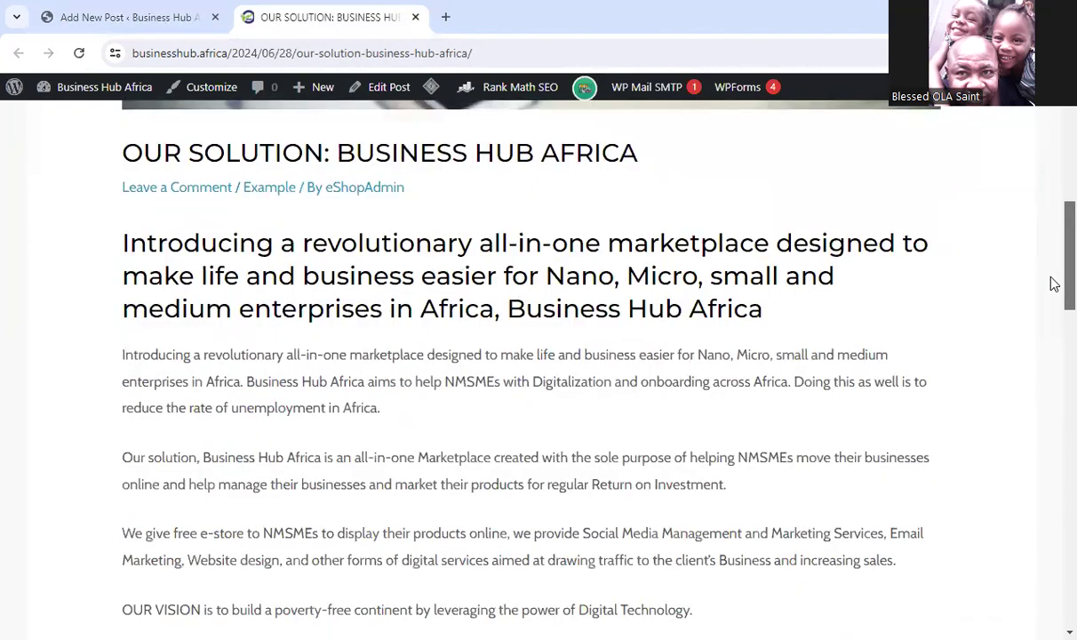
scroll(1054, 283, down, 10)
scroll(1050, 450, up, 7)
scroll(1044, 223, up, 8)
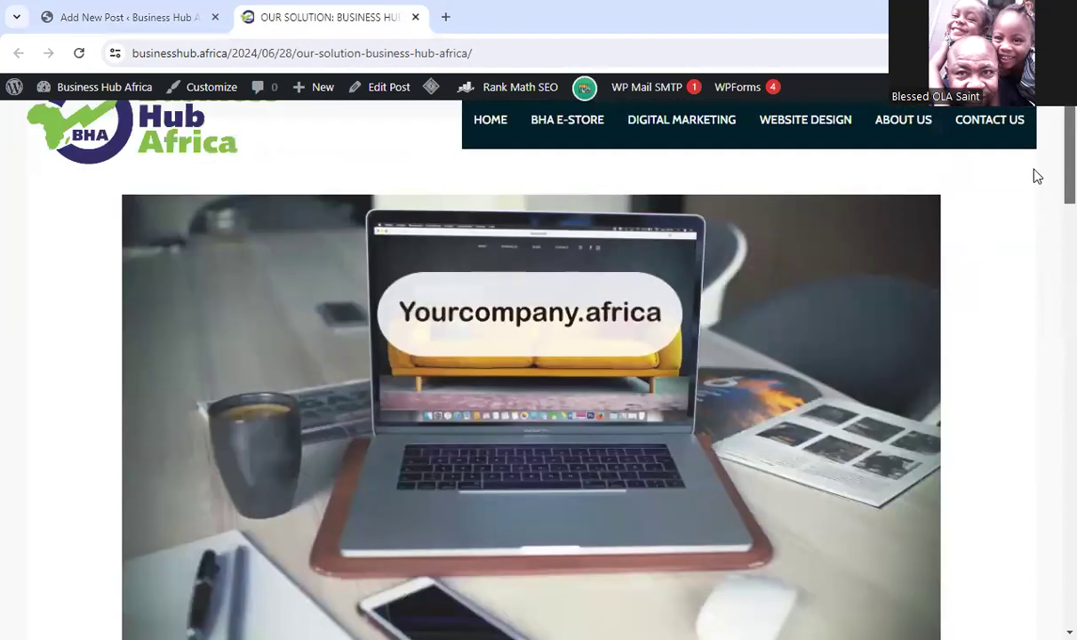
scroll(1053, 164, up, 1)
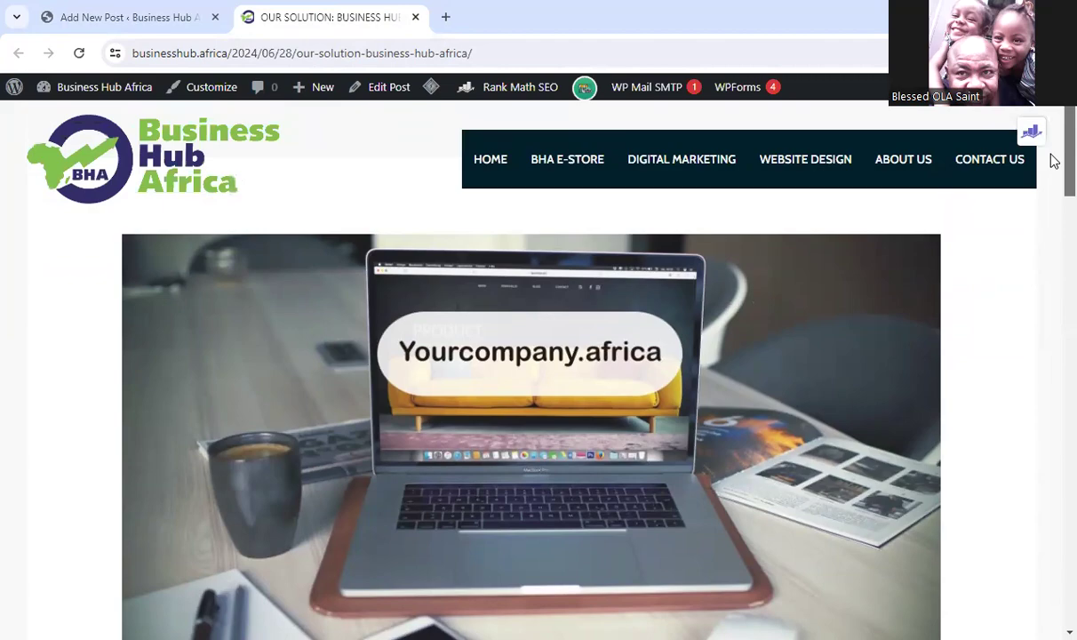
scroll(1053, 249, down, 3)
scroll(1052, 276, down, 5)
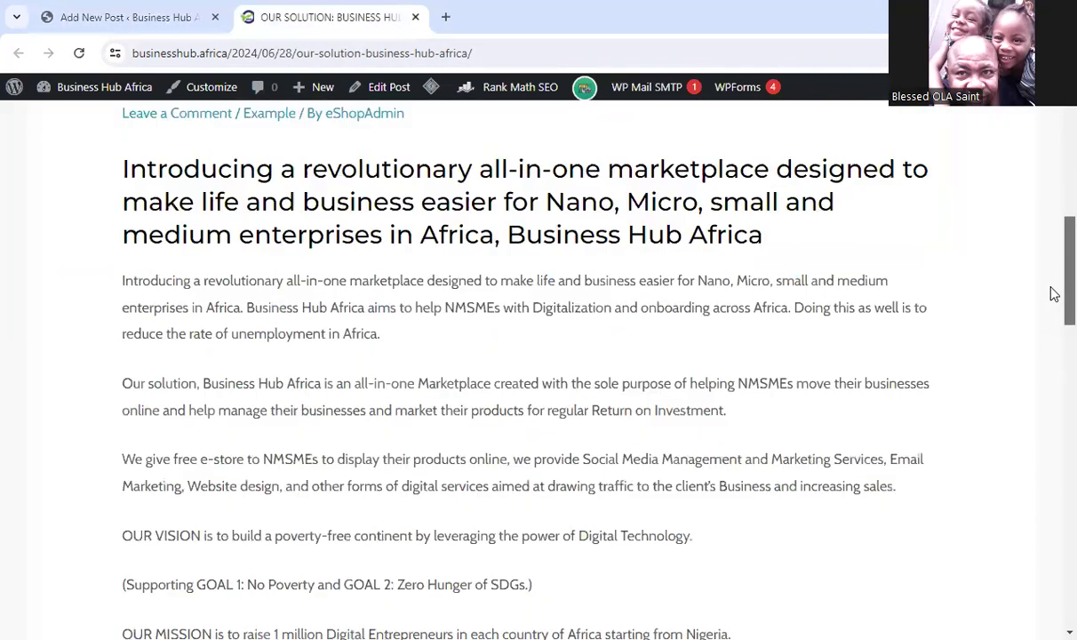
scroll(1051, 356, down, 10)
scroll(1053, 445, up, 15)
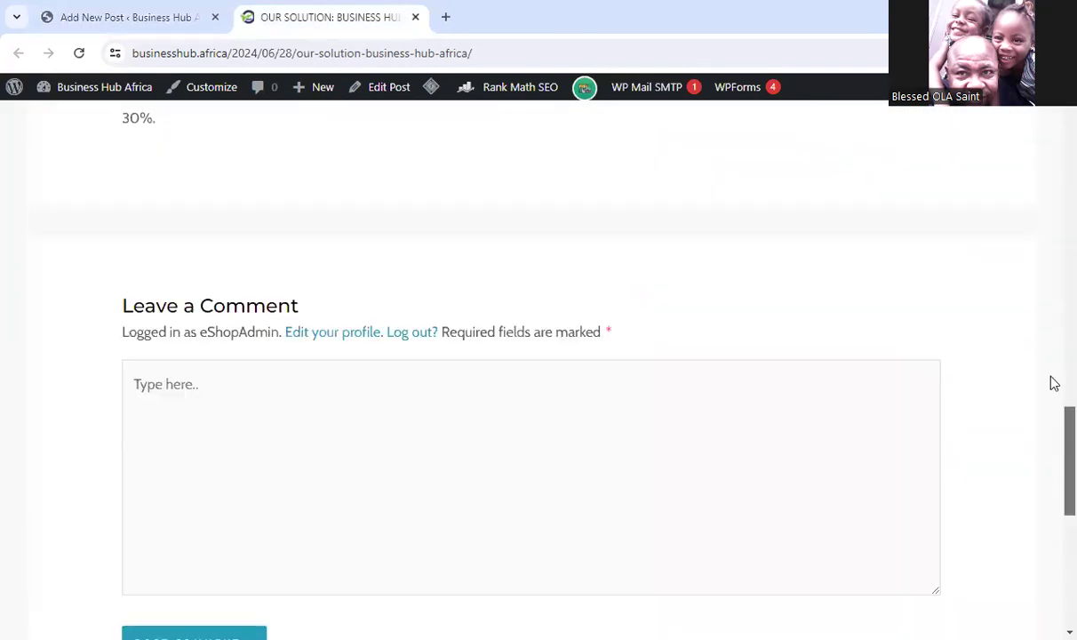
scroll(1053, 157, up, 2)
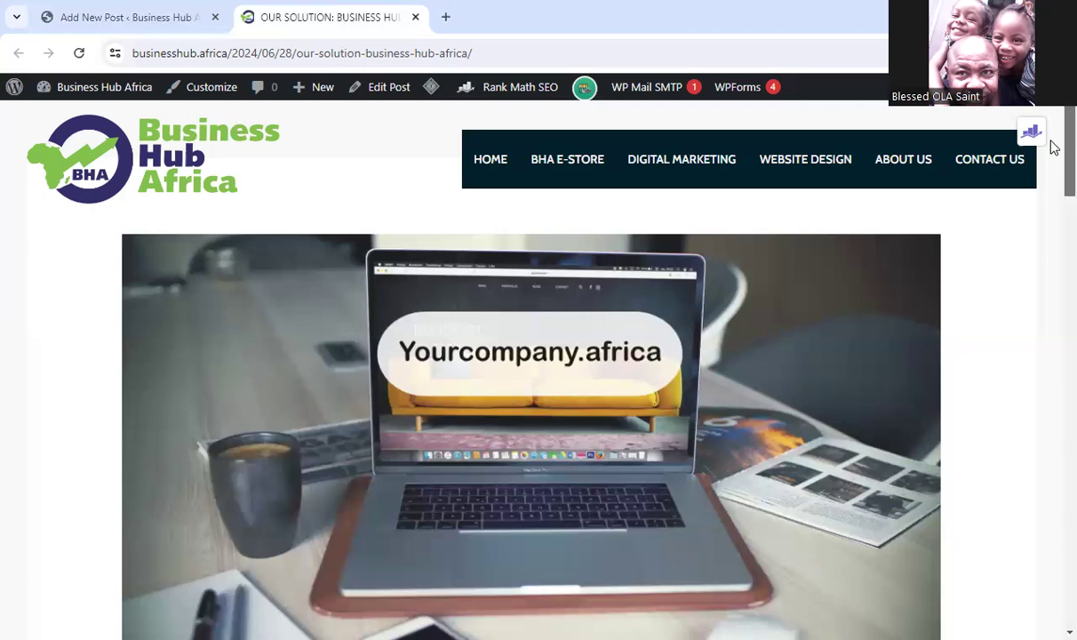
scroll(1054, 146, down, 3)
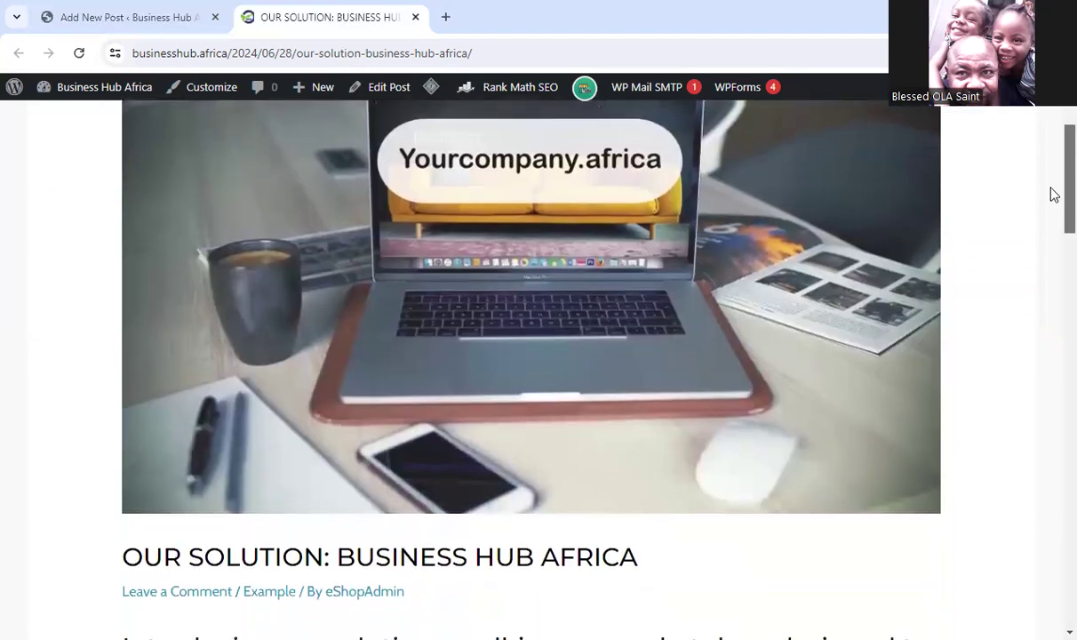
scroll(1053, 195, down, 6)
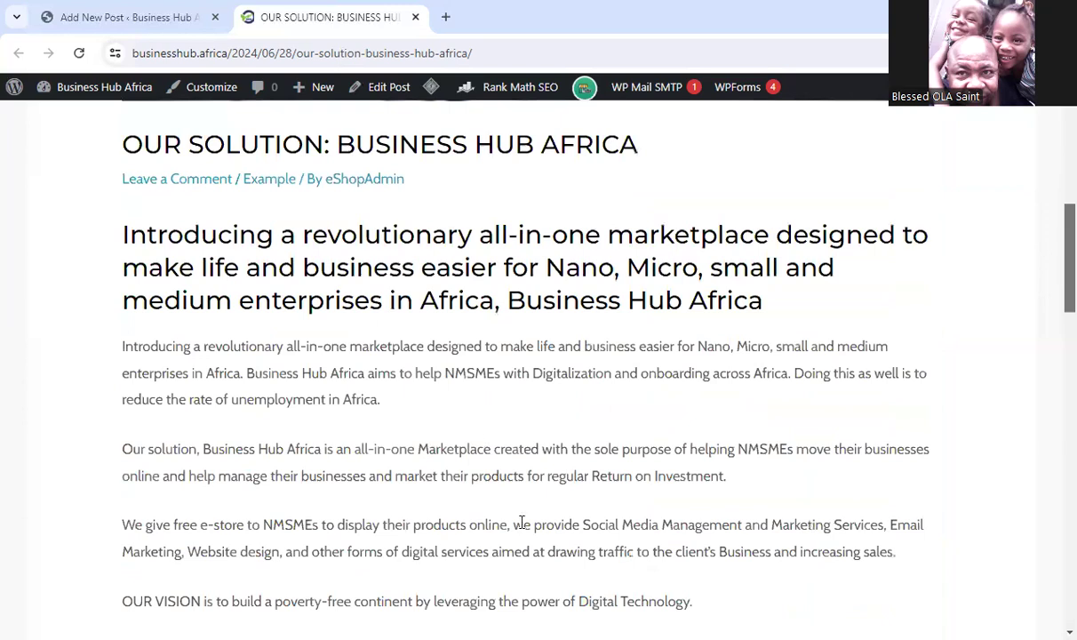
scroll(1053, 294, down, 4)
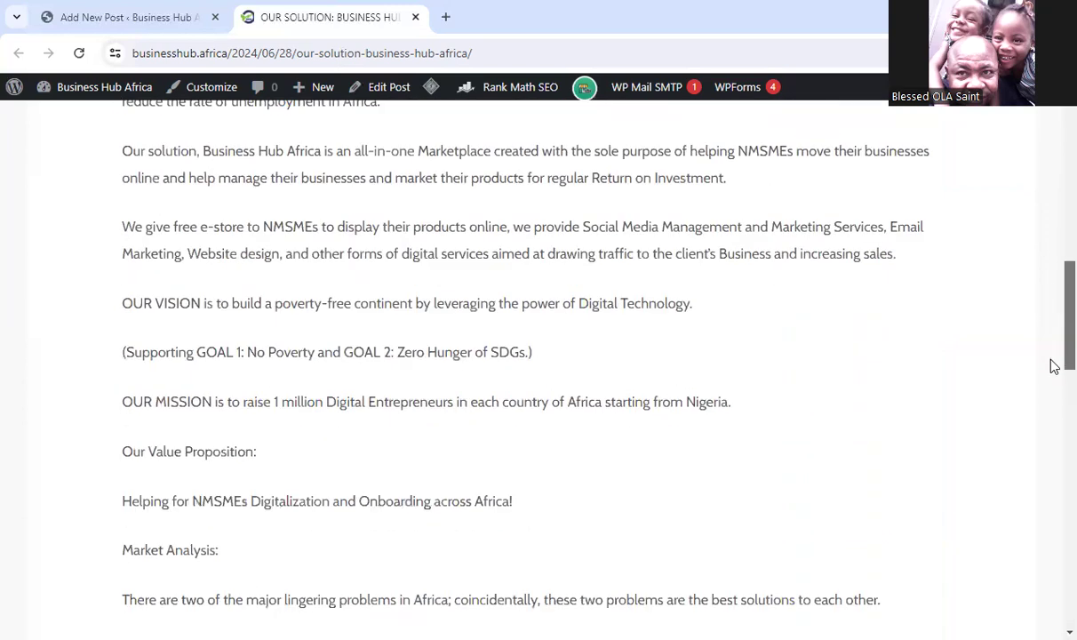
scroll(1053, 366, down, 1)
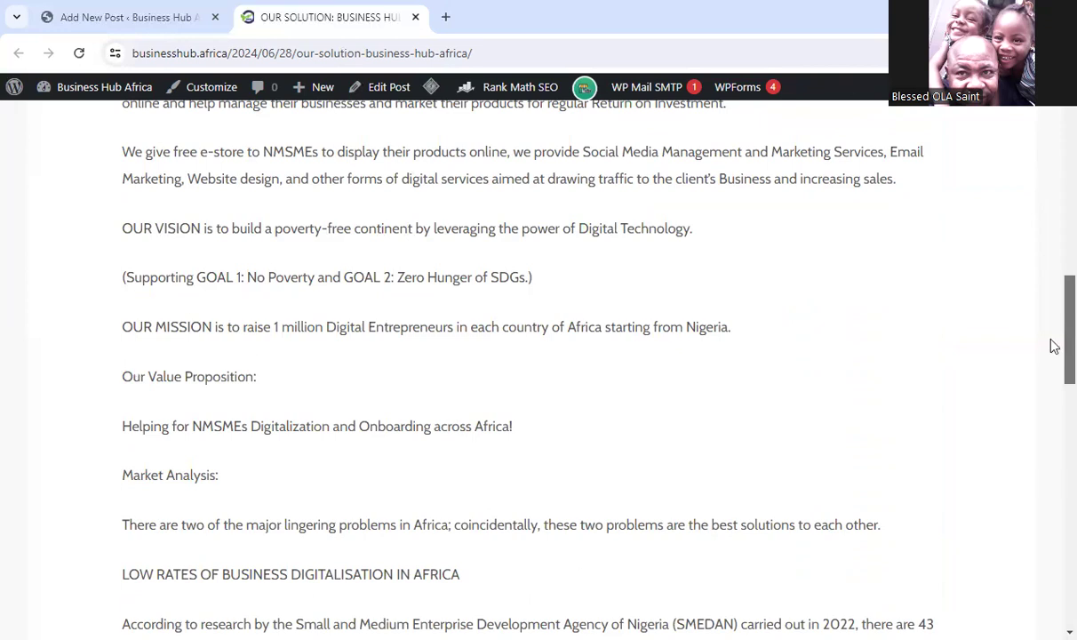
scroll(1054, 445, down, 5)
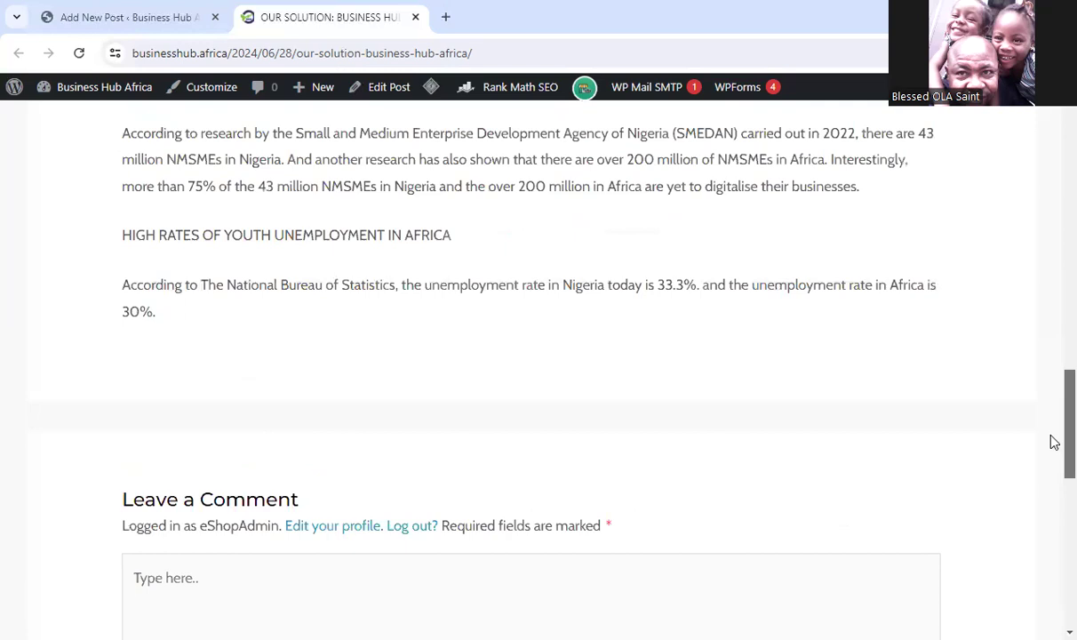
drag(1054, 439, 1024, 245)
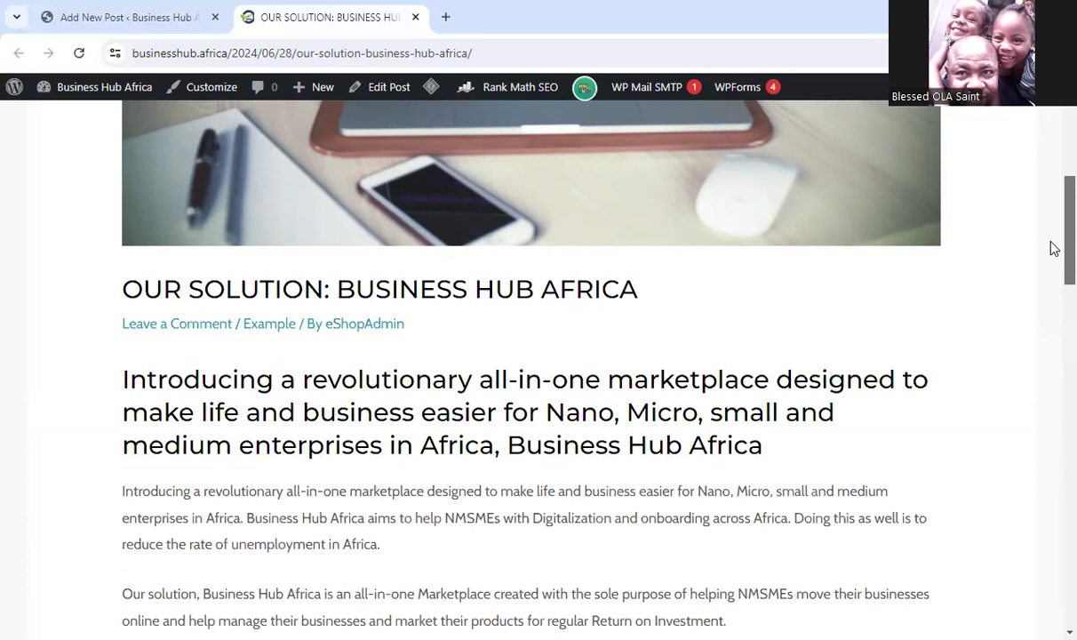
scroll(1054, 249, up, 5)
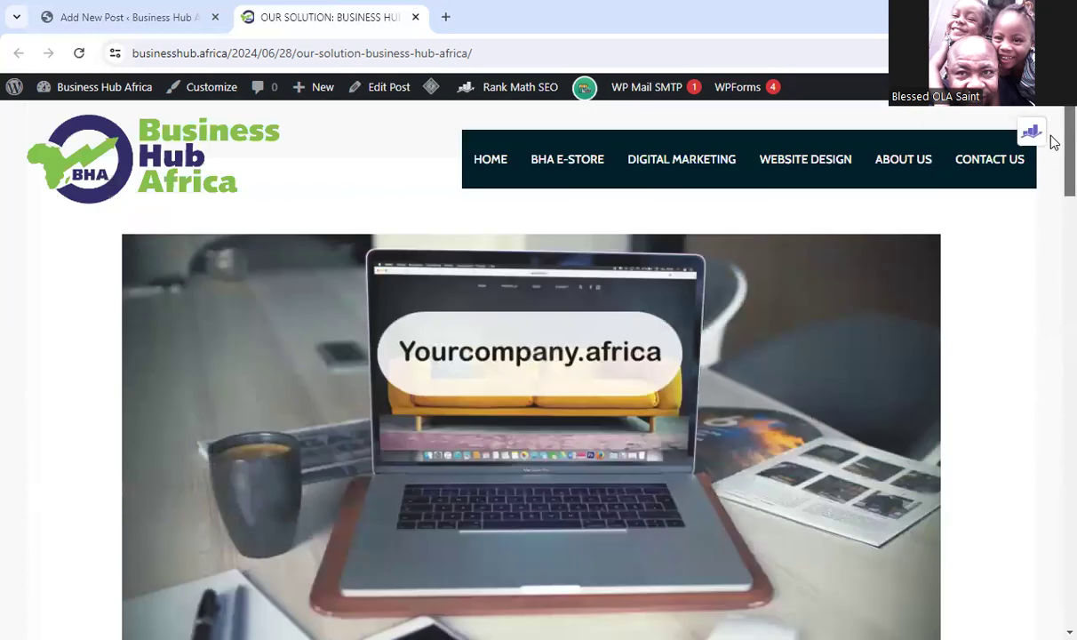